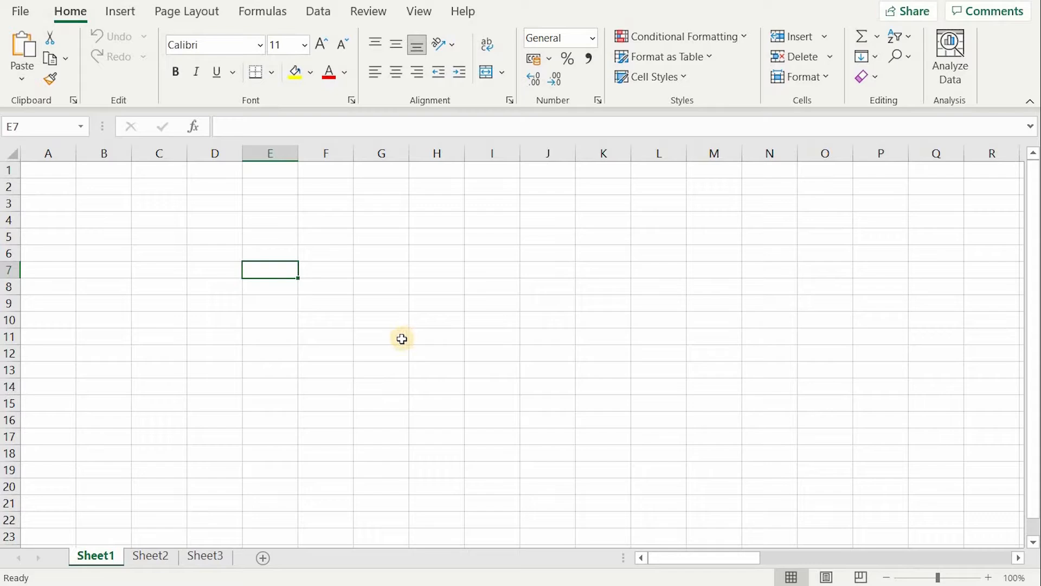
Step: Look through the File start page and the Insert and Formulas commands, ending back on the Home commands
{"action": "left_click", "coordinate": [21, 11]}
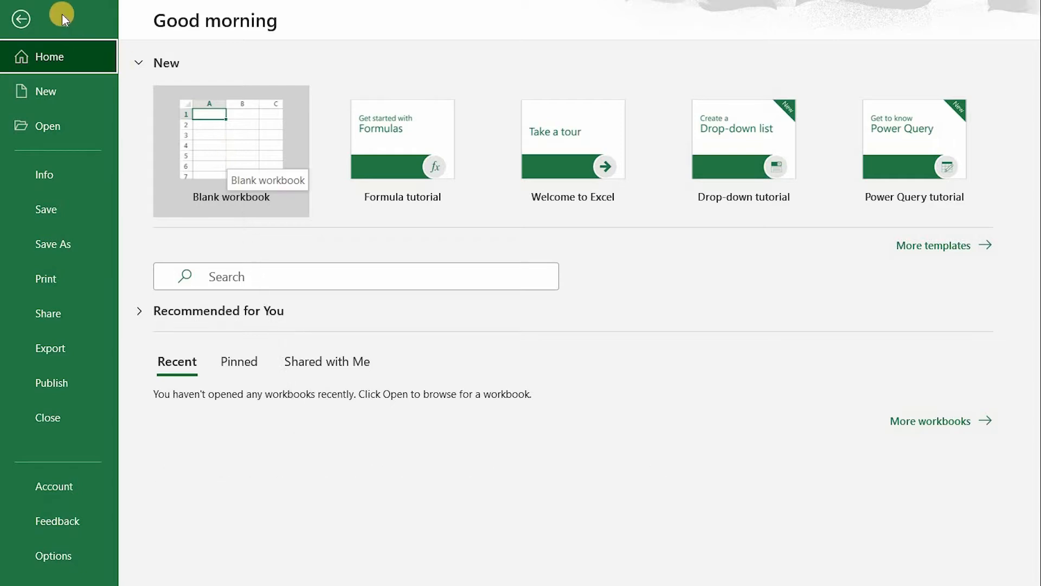
{"action": "left_click", "coordinate": [21, 19]}
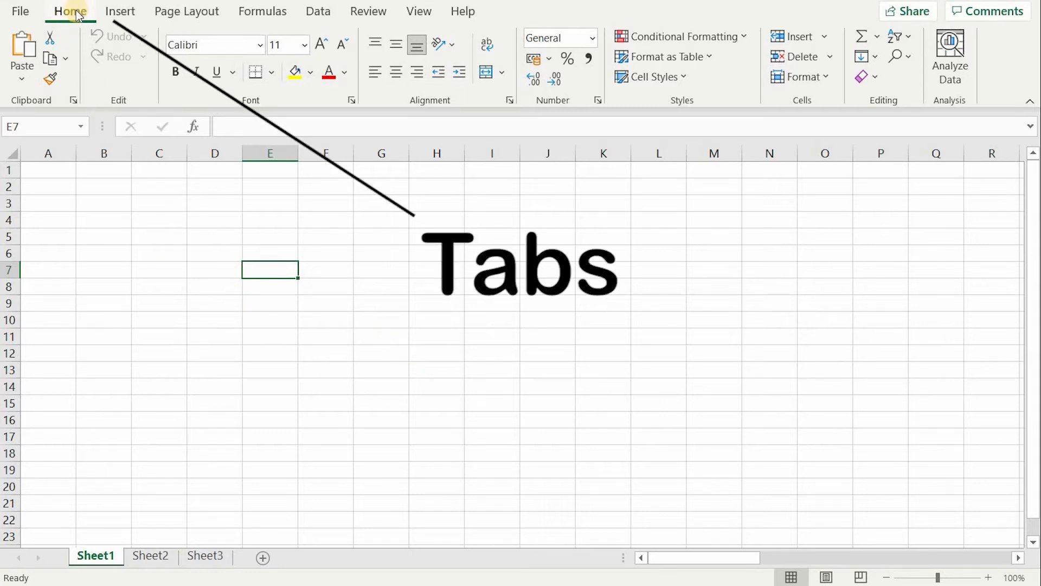
{"action": "left_click", "coordinate": [124, 15]}
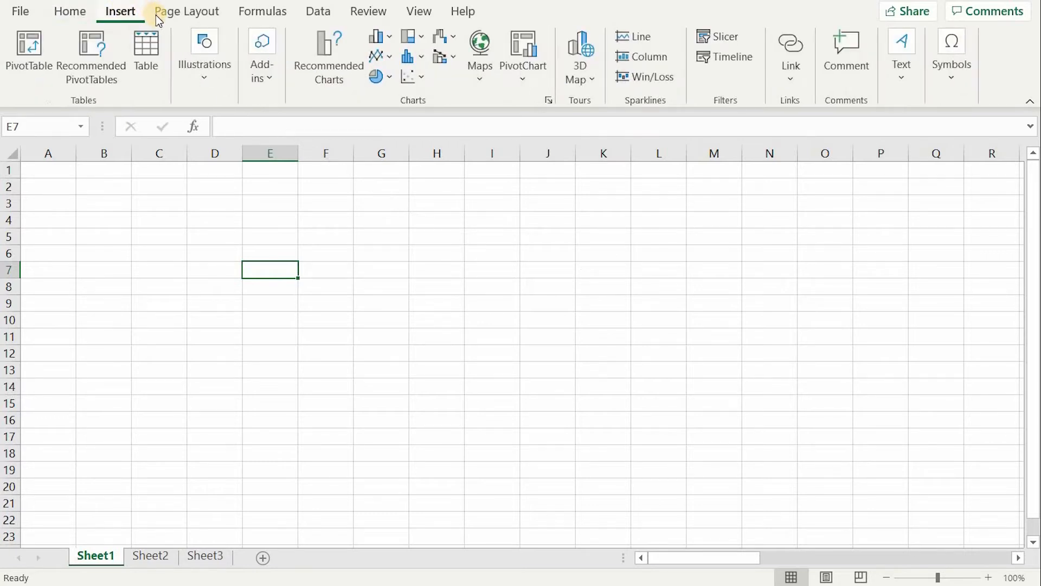
{"action": "left_click", "coordinate": [263, 13]}
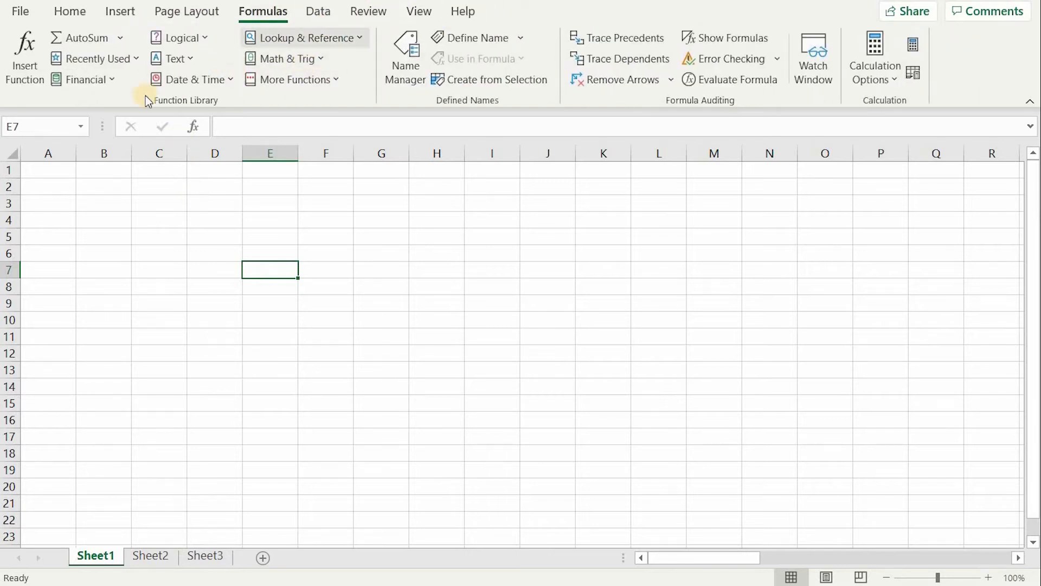
{"action": "left_click", "coordinate": [77, 10]}
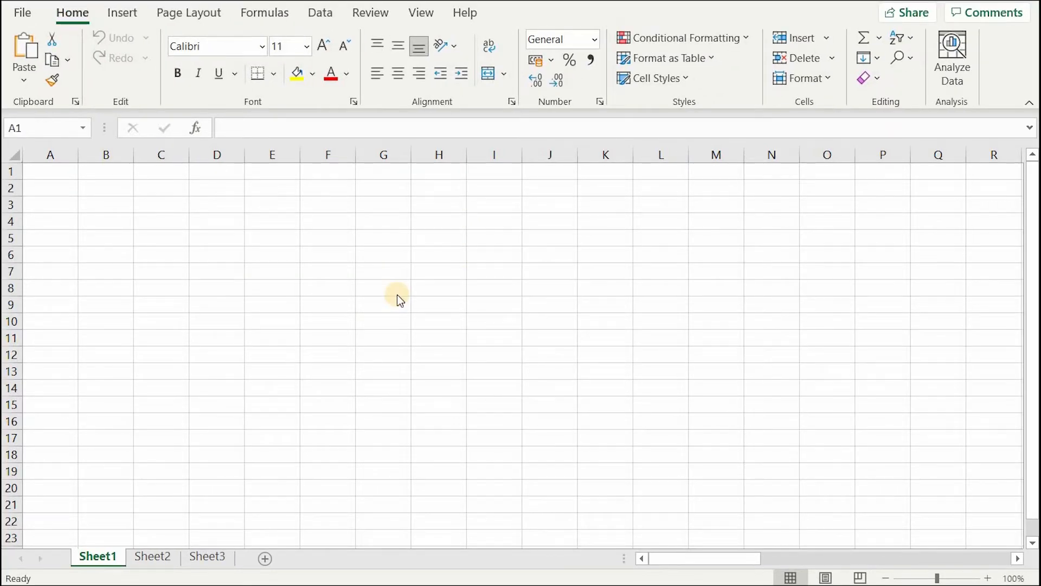
Step: Select the whole columns B, C and D one after another, finishing on cell C5
{"action": "left_click", "coordinate": [102, 155]}
{"action": "left_click", "coordinate": [172, 153]}
{"action": "left_click", "coordinate": [216, 152]}
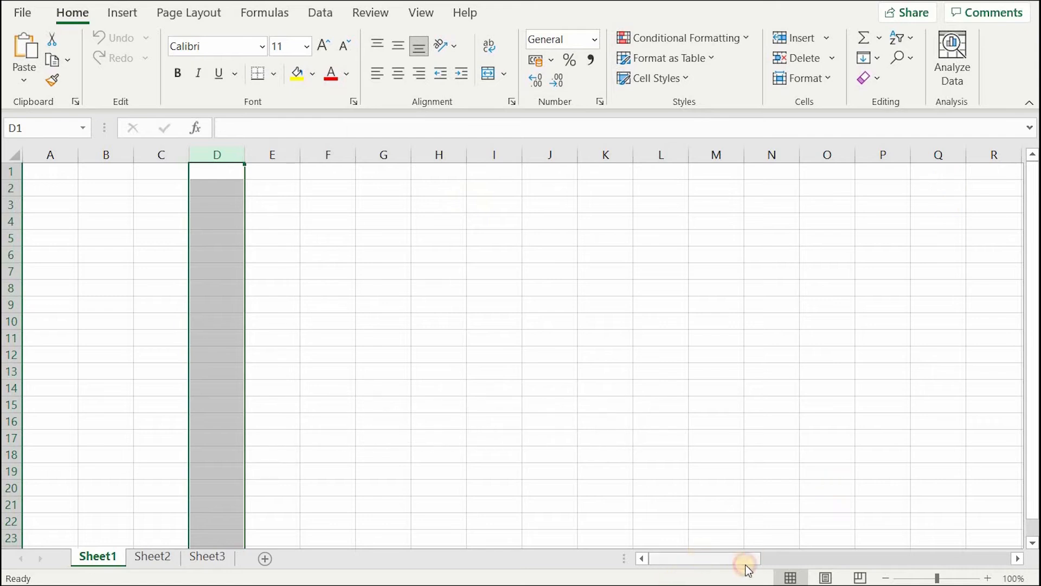
{"action": "left_click_drag", "start_coordinate": [746, 566], "coordinate": [165, 244]}
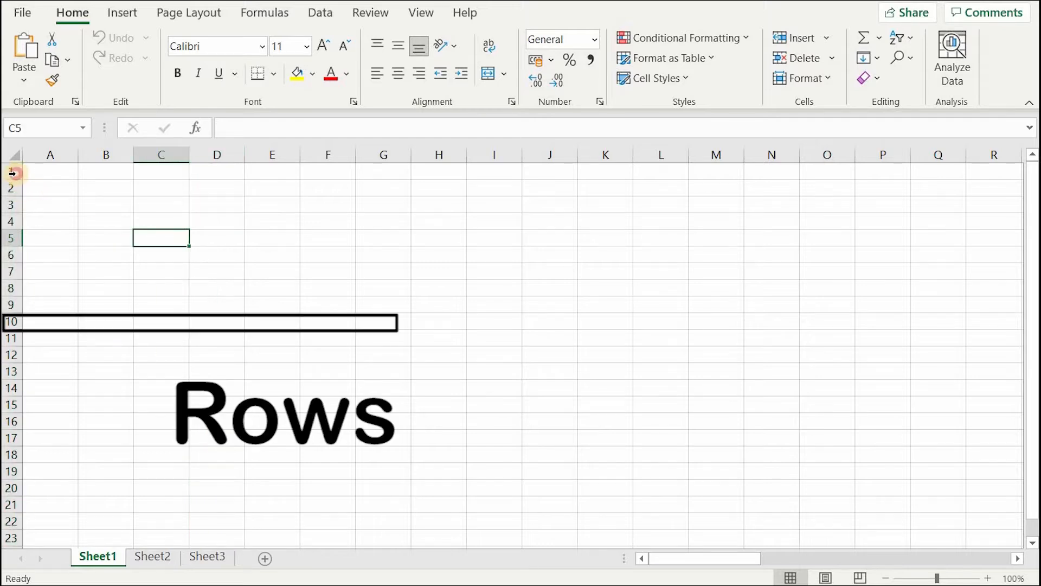
Step: Select the whole rows 1, 2 and 3 one after another
{"action": "left_click", "coordinate": [10, 172]}
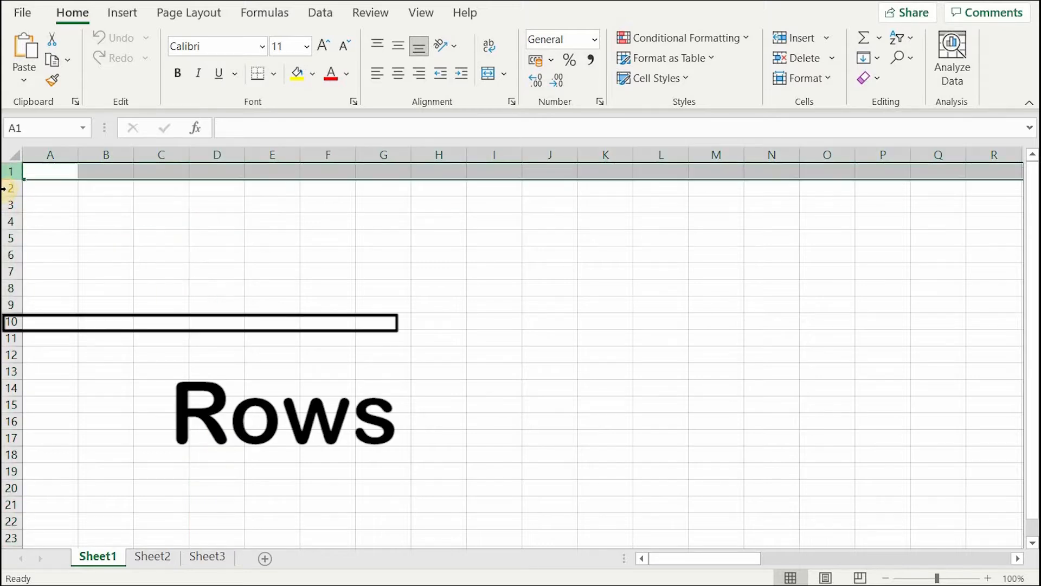
{"action": "left_click", "coordinate": [10, 188]}
{"action": "left_click", "coordinate": [10, 204]}
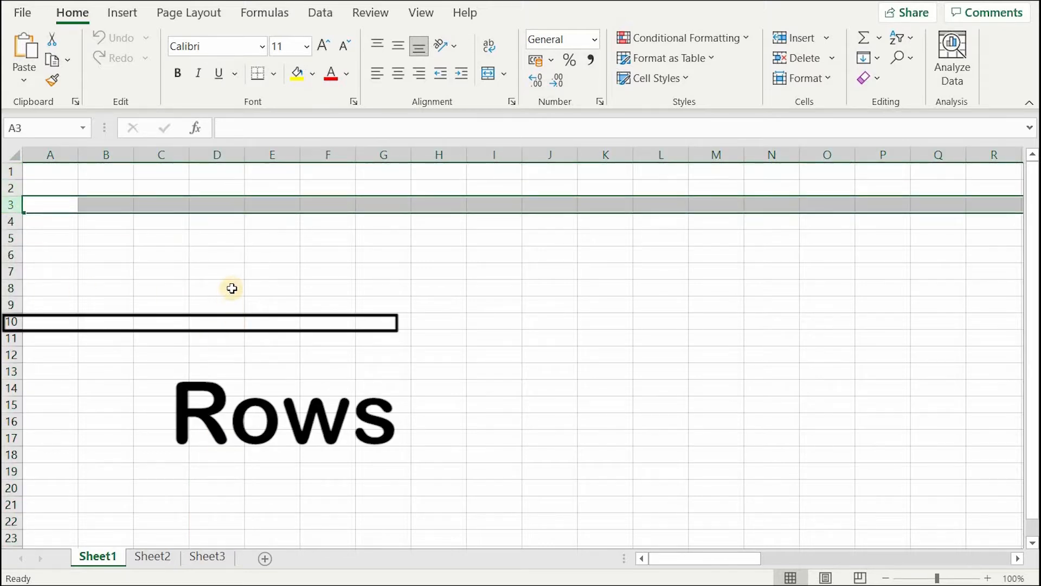
Step: Select single cells one at a time, including D4, E4, E6, B2, I2 and finally E3
{"action": "left_click", "coordinate": [258, 267]}
{"action": "left_click", "coordinate": [223, 220]}
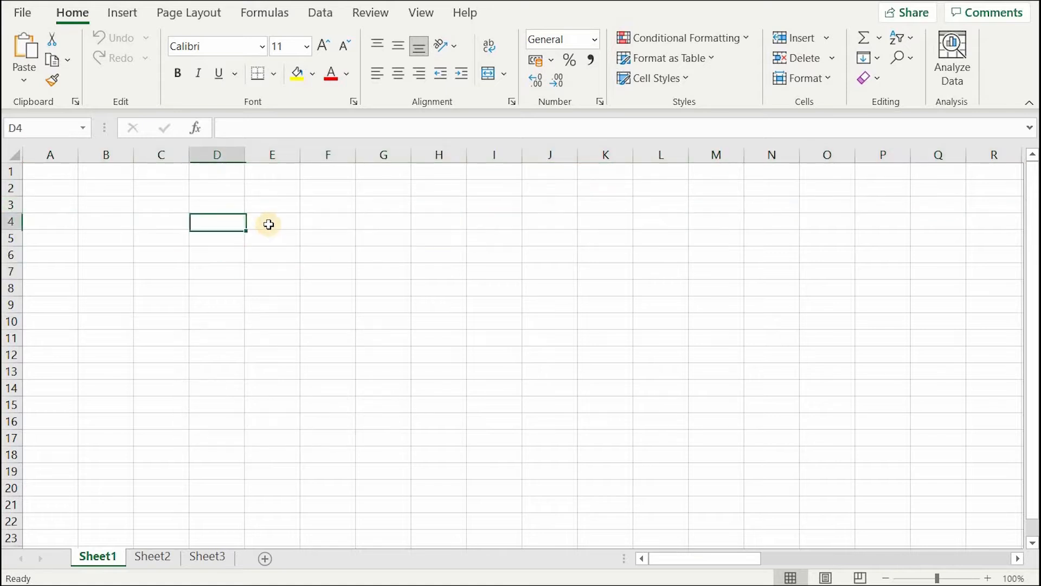
{"action": "left_click", "coordinate": [268, 224]}
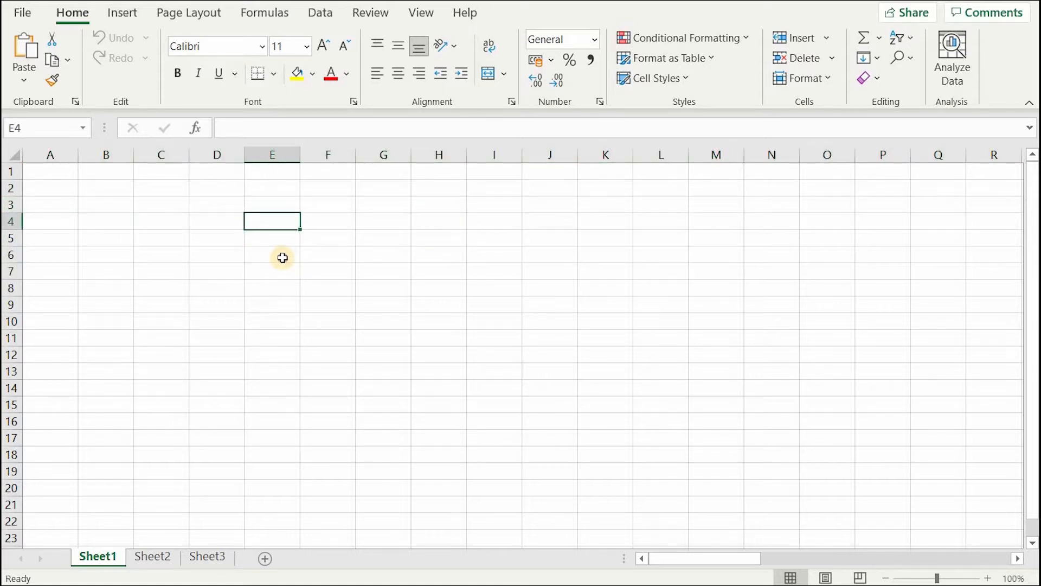
{"action": "left_click", "coordinate": [282, 258]}
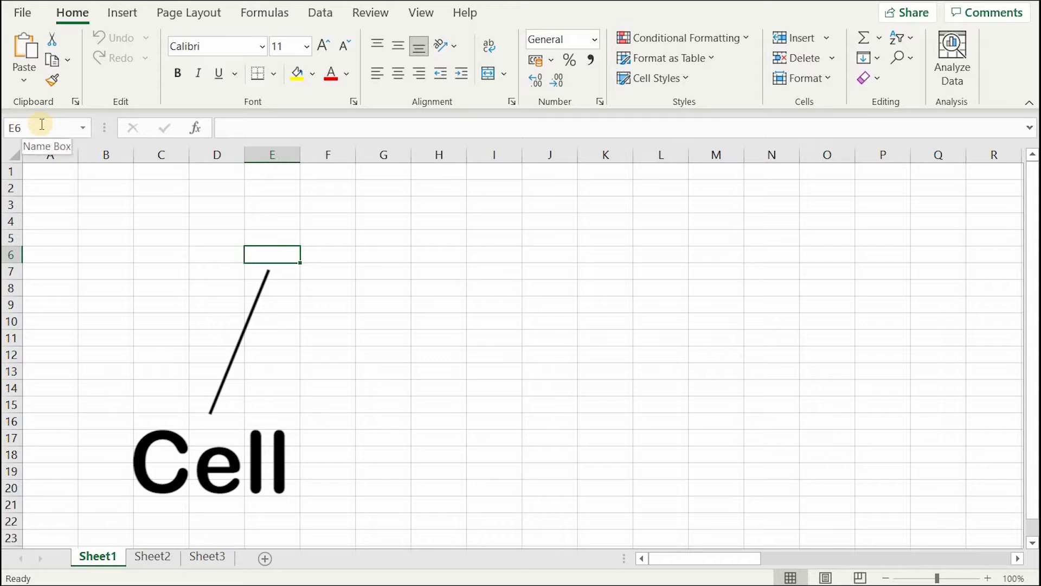
{"action": "left_click", "coordinate": [116, 182]}
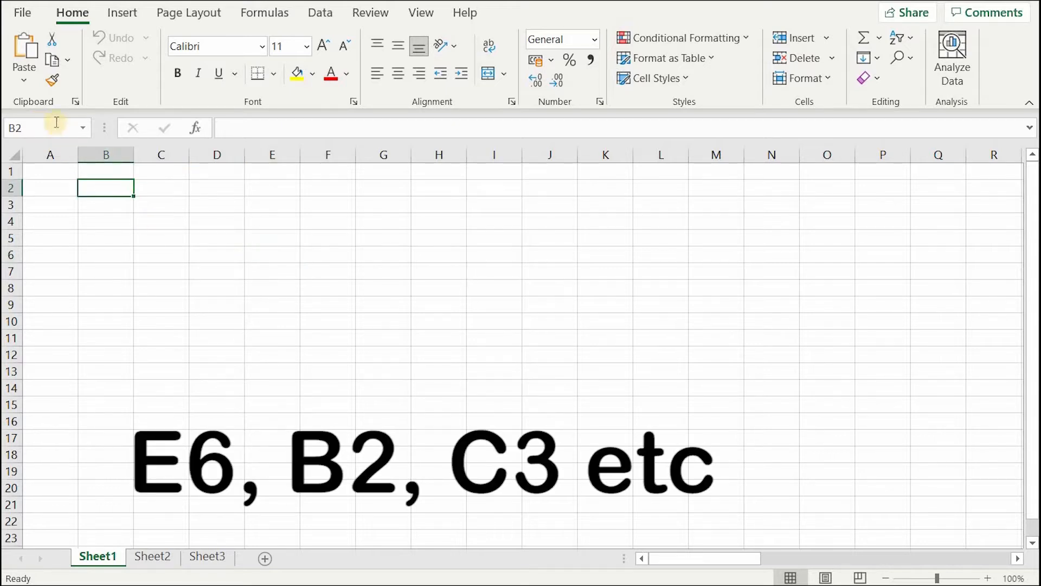
{"action": "left_click", "coordinate": [501, 190]}
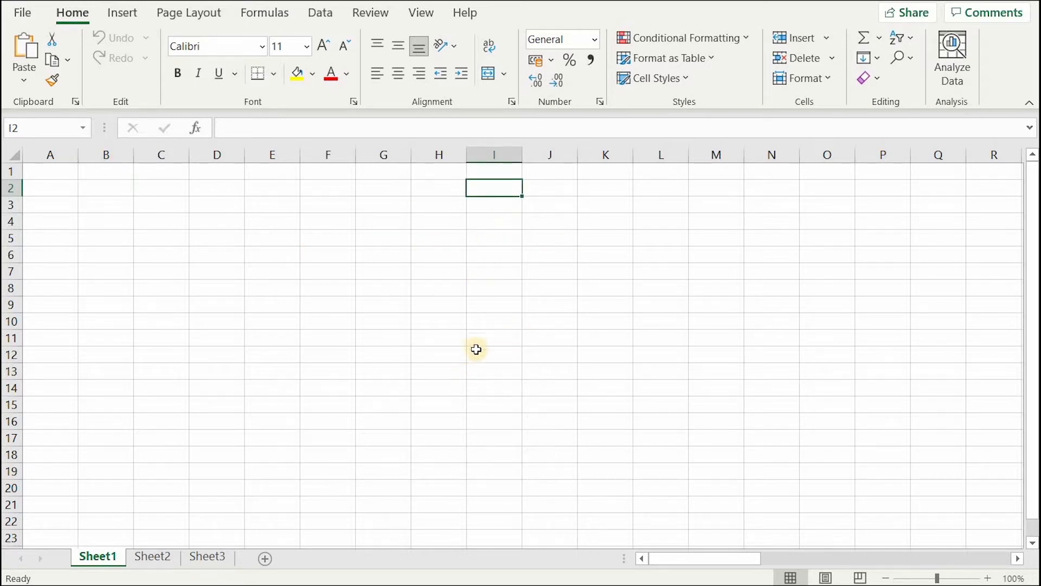
{"action": "left_click", "coordinate": [264, 206]}
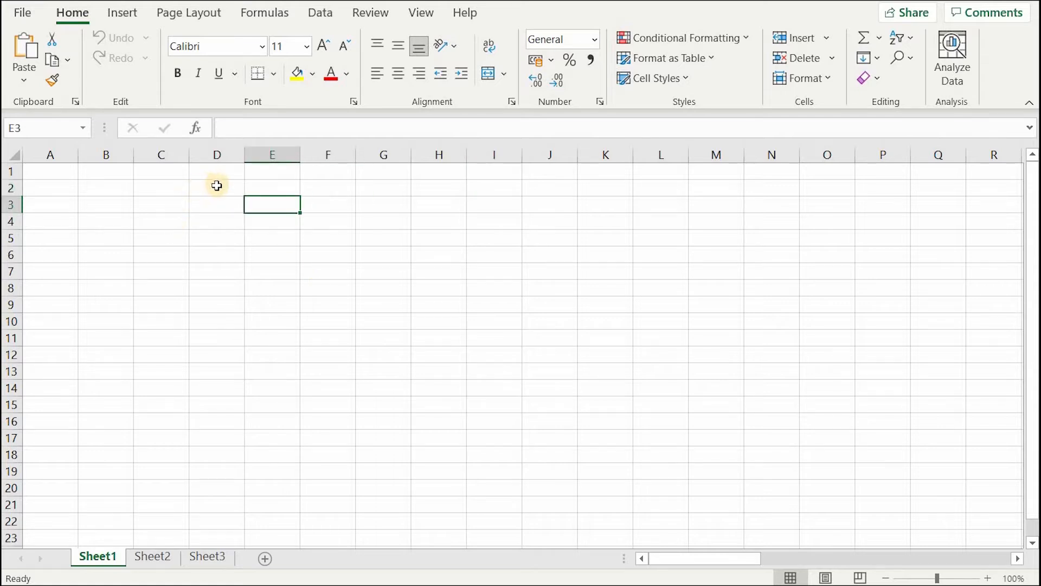
Step: Move the active cell one cell at a time from E3 through F2 and F4 to E5
{"action": "key", "text": "Up"}
{"action": "key", "text": "Left"}
{"action": "key", "text": "Right"}
{"action": "key", "text": "Right"}
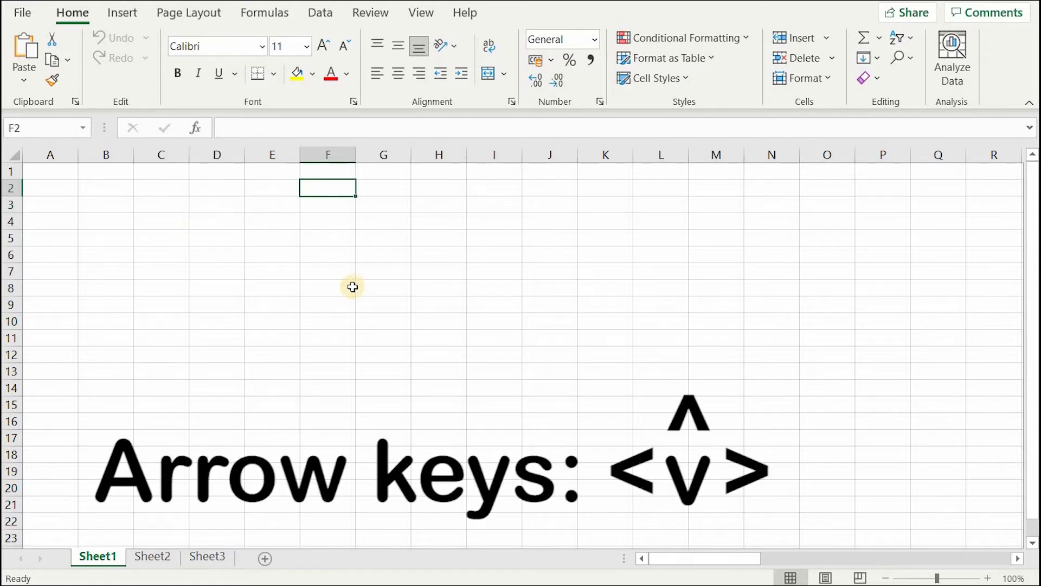
{"action": "key", "text": "Left"}
{"action": "key", "text": "Left"}
{"action": "key", "text": "Right"}
{"action": "key", "text": "Right"}
{"action": "key", "text": "Down"}
{"action": "key", "text": "Down"}
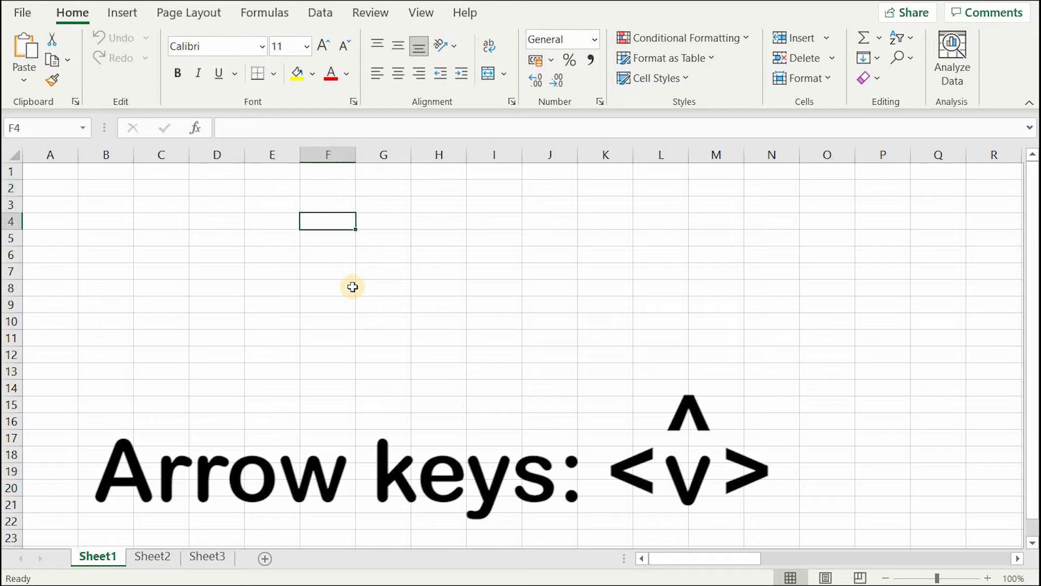
{"action": "key", "text": "Down"}
{"action": "key", "text": "Left"}
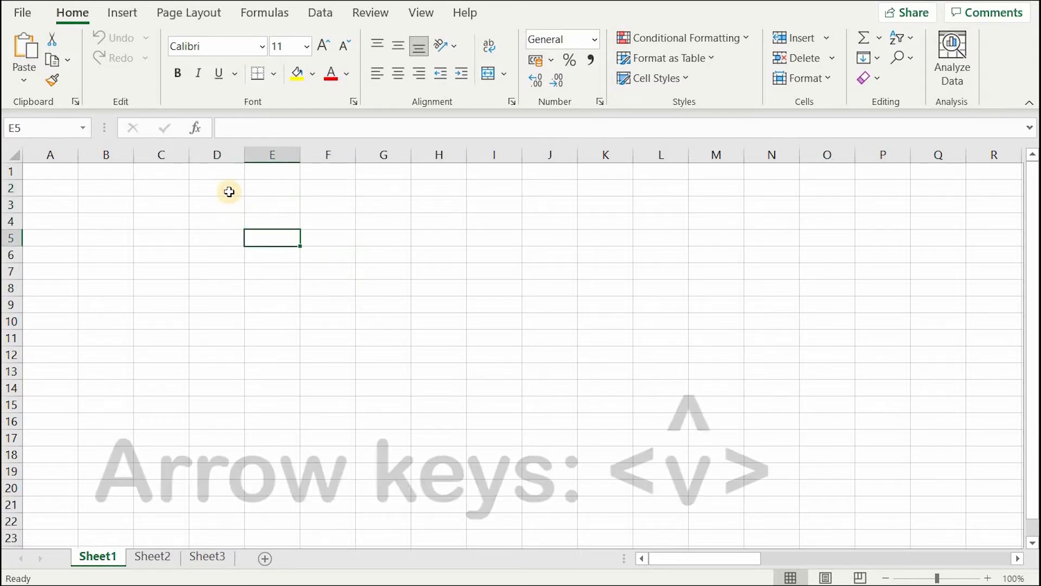
Step: Select the ranges D2:H2, E2:E10 and D6:H13 one after another
{"action": "left_click_drag", "start_coordinate": [229, 191], "coordinate": [432, 185]}
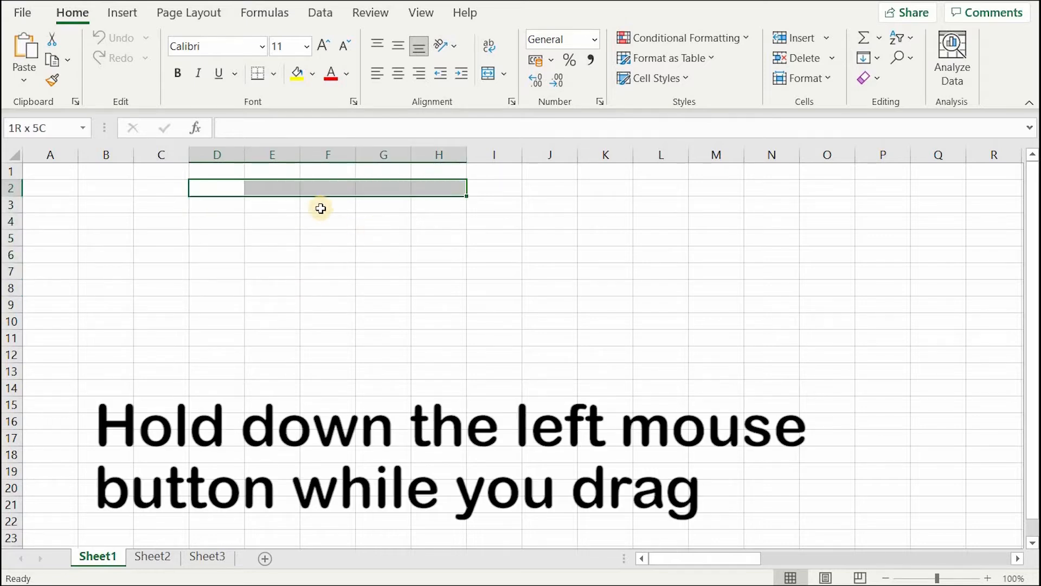
{"action": "left_click_drag", "start_coordinate": [274, 188], "coordinate": [279, 320]}
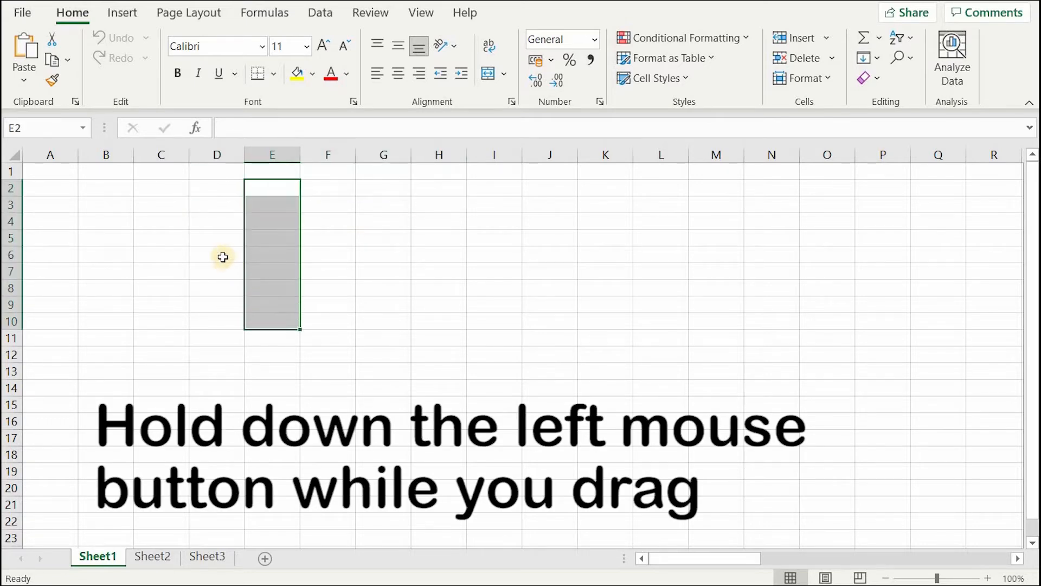
{"action": "left_click_drag", "start_coordinate": [223, 257], "coordinate": [424, 362]}
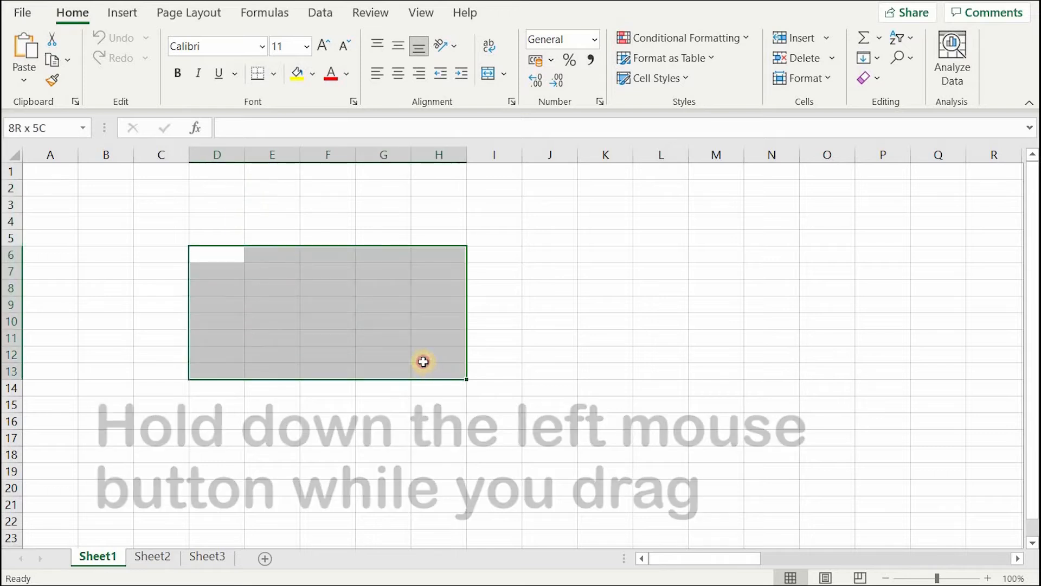
Step: Start at cell F5 and extend the selection cell by cell to the range F5:H9
{"action": "left_click", "coordinate": [330, 233]}
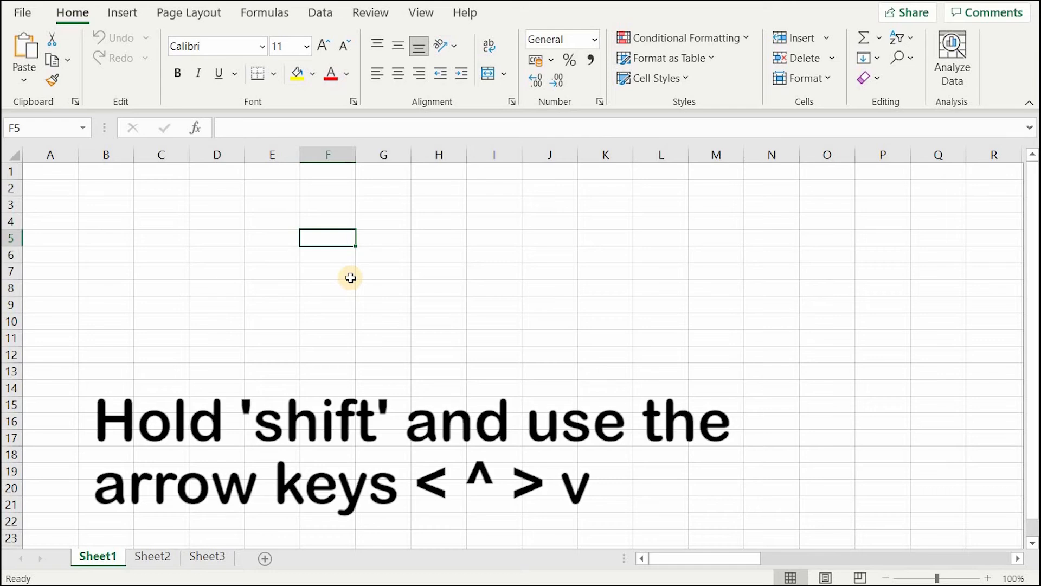
{"action": "key", "text": "shift+Right"}
{"action": "key", "text": "shift+Right"}
{"action": "key", "text": "shift+Down"}
{"action": "key", "text": "shift+Down"}
{"action": "key", "text": "shift+Down"}
{"action": "key", "text": "shift+Down"}
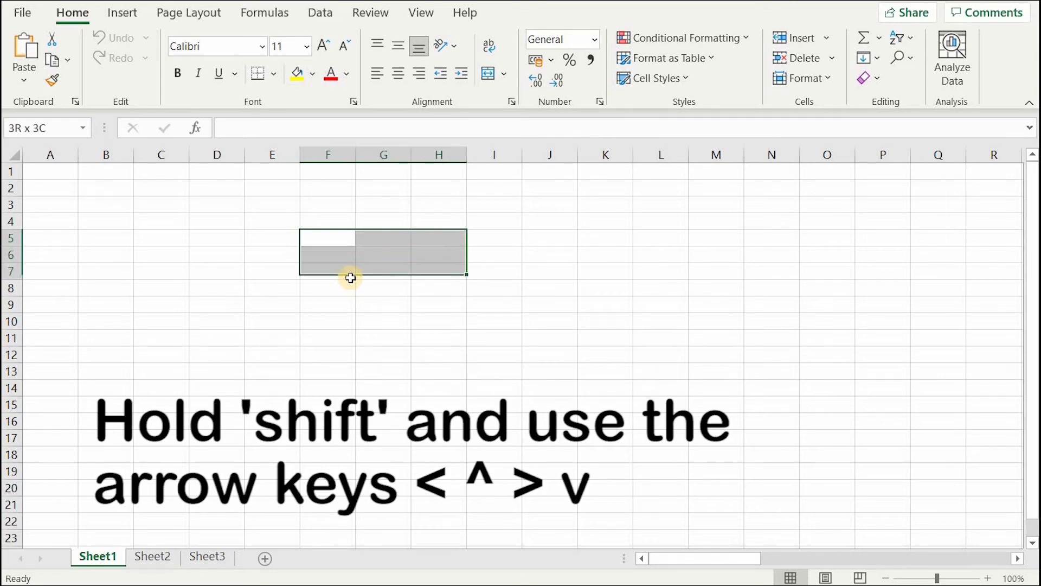
Step: Change the selection column by column, keeping F5 as its anchor, until it covers B5:F9
{"action": "key", "text": "shift+Left"}
{"action": "key", "text": "shift+Left"}
{"action": "key", "text": "shift+Left"}
{"action": "key", "text": "shift+Left"}
{"action": "key", "text": "shift+Left"}
{"action": "key", "text": "shift+Left"}
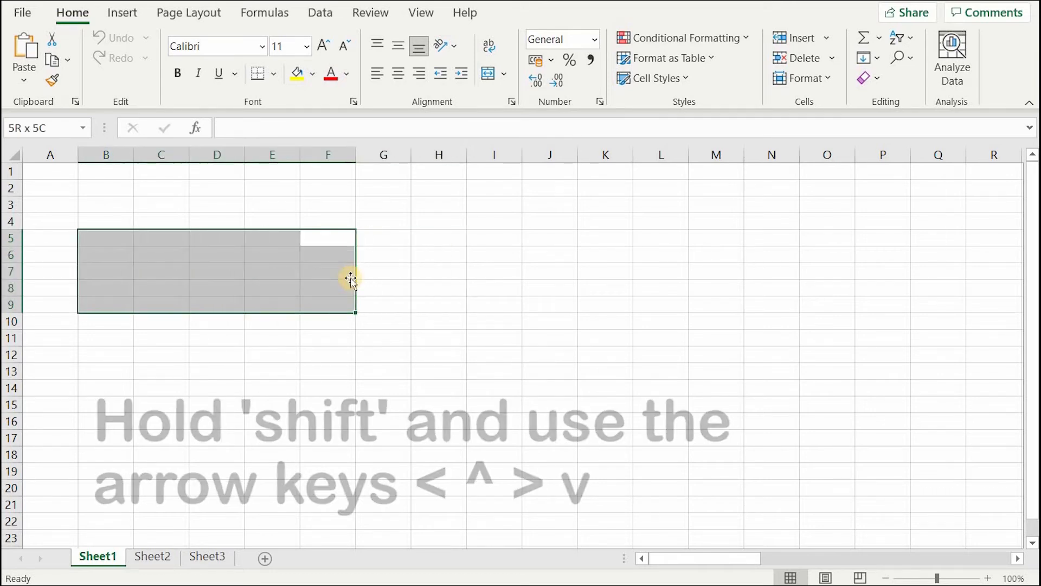
Step: Extend the selection upward past its F5 anchor row, and finish with only cell G7 selected
{"action": "key", "text": "shift+Up"}
{"action": "key", "text": "shift+Up"}
{"action": "key", "text": "shift+Up"}
{"action": "key", "text": "shift+Up"}
{"action": "key", "text": "shift+Up"}
{"action": "key", "text": "shift+Up"}
{"action": "key", "text": "shift+Up"}
{"action": "key", "text": "Right"}
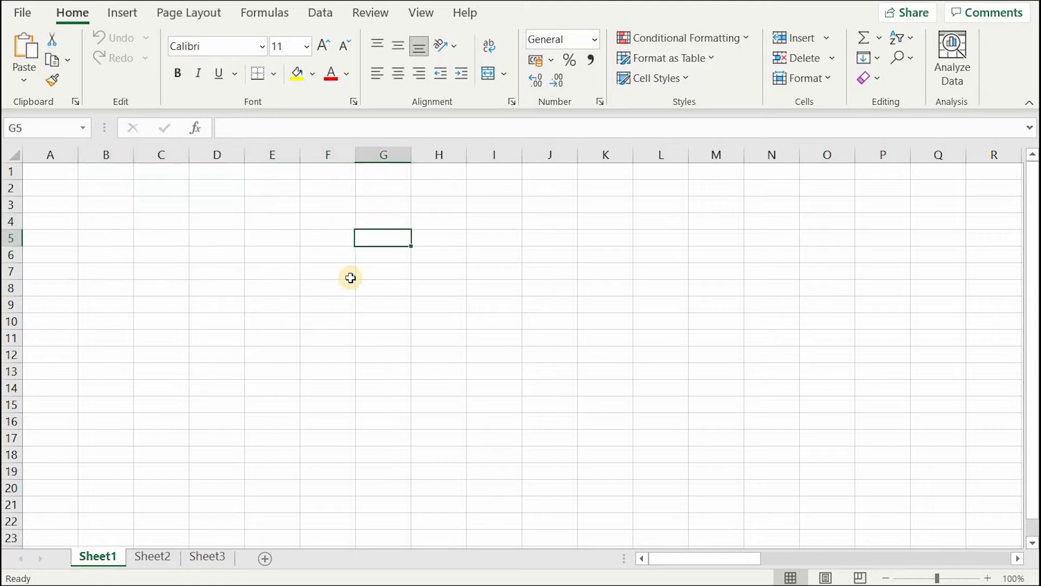
{"action": "key", "text": "Down"}
{"action": "key", "text": "Down"}
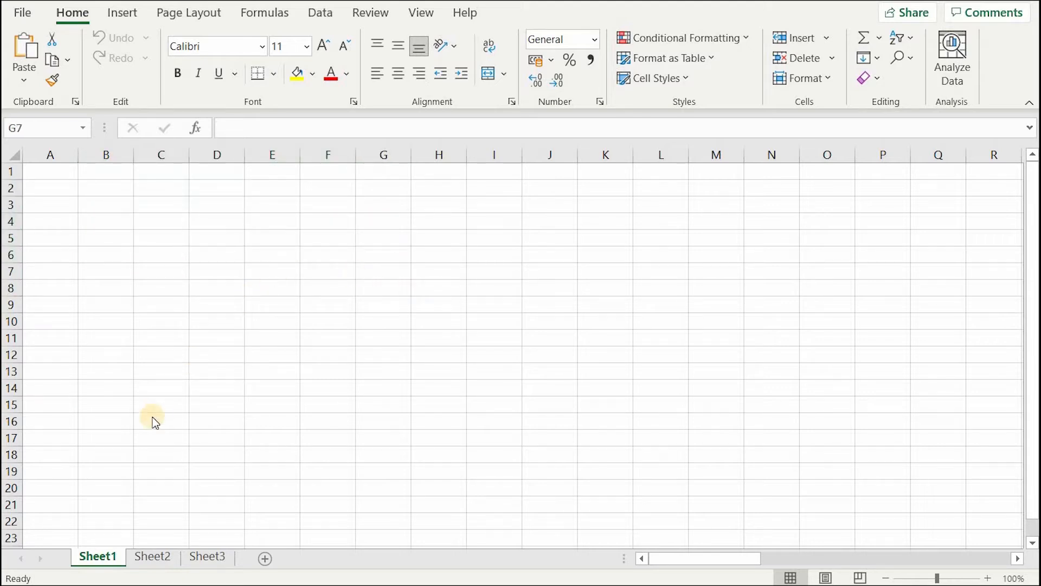
Step: Add two new worksheets after Sheet3 and return to Sheet1
{"action": "left_click", "coordinate": [163, 560]}
{"action": "left_click", "coordinate": [206, 559]}
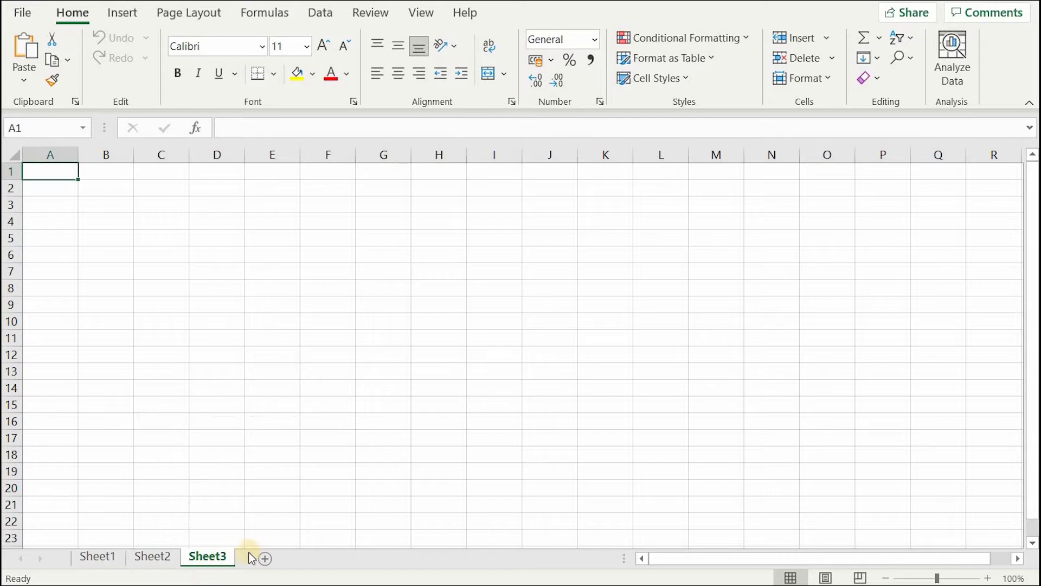
{"action": "left_click", "coordinate": [266, 560]}
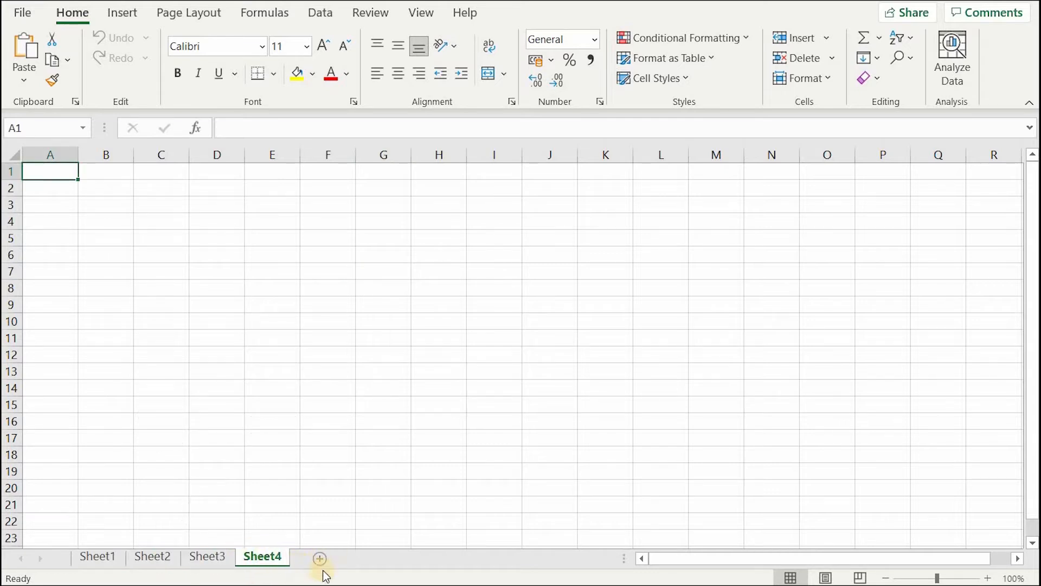
{"action": "left_click", "coordinate": [330, 561]}
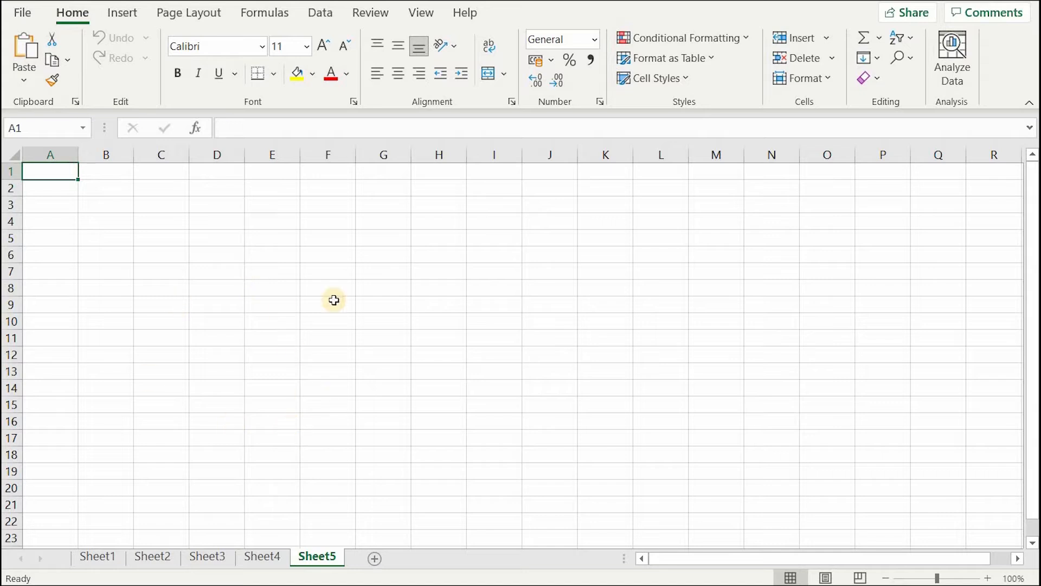
{"action": "left_click", "coordinate": [97, 559]}
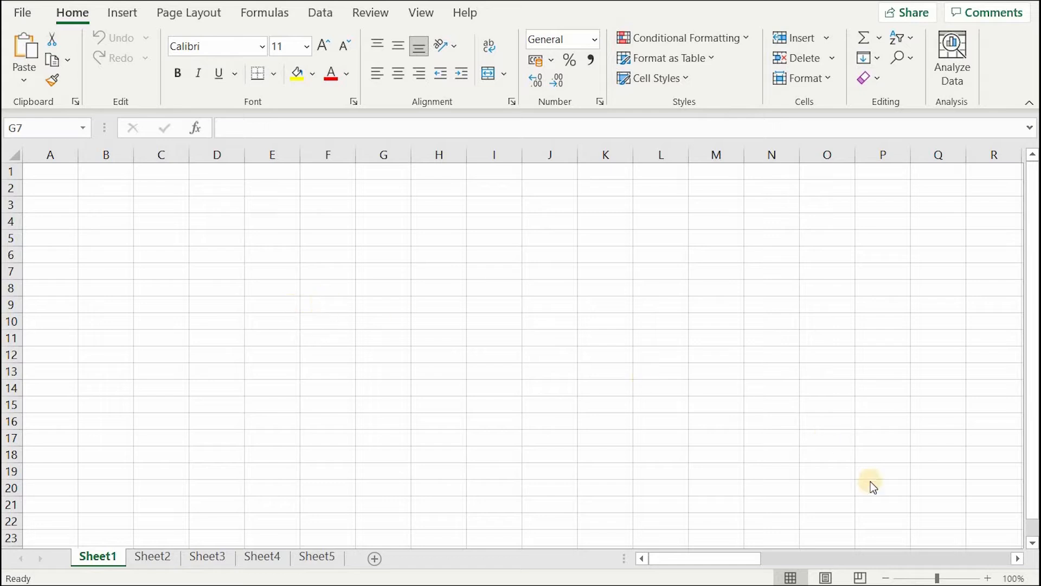
Step: Zoom Sheet1 in to 160%
{"action": "left_click", "coordinate": [988, 579]}
{"action": "left_click", "coordinate": [988, 579]}
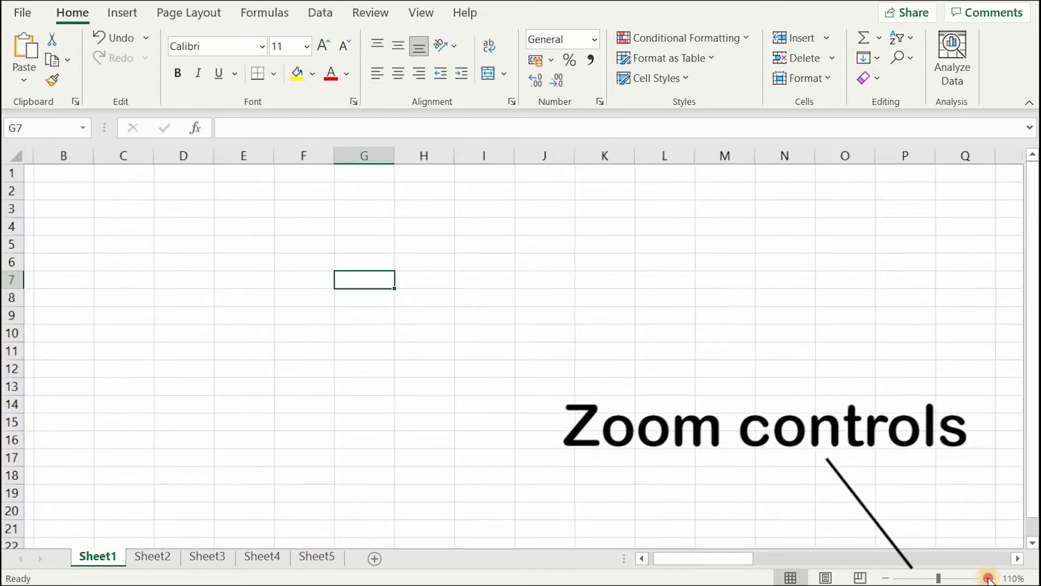
{"action": "left_click", "coordinate": [988, 579]}
{"action": "left_click", "coordinate": [988, 579]}
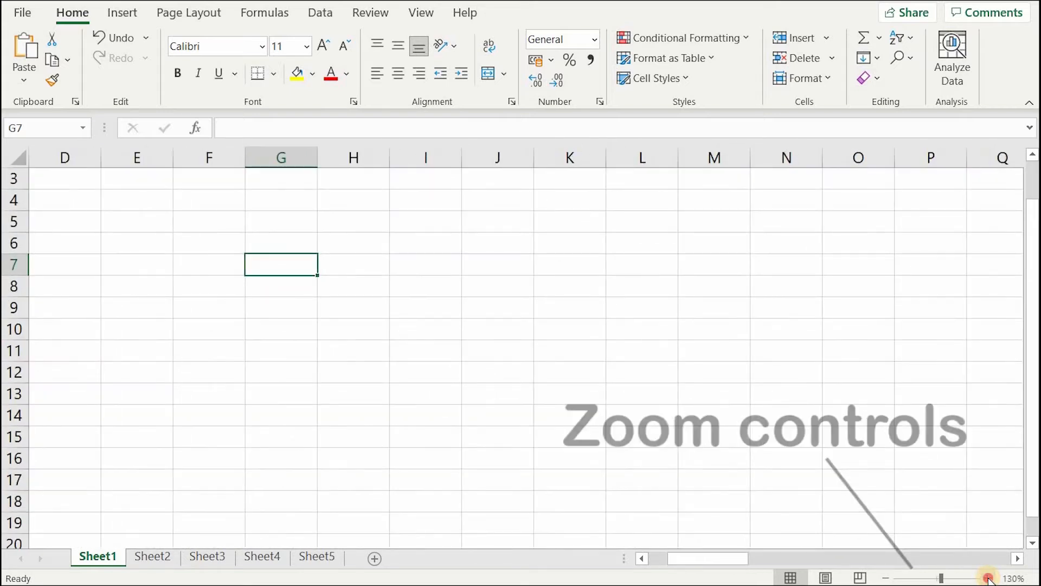
{"action": "left_click", "coordinate": [988, 579]}
{"action": "left_click", "coordinate": [989, 578]}
{"action": "left_click", "coordinate": [988, 579]}
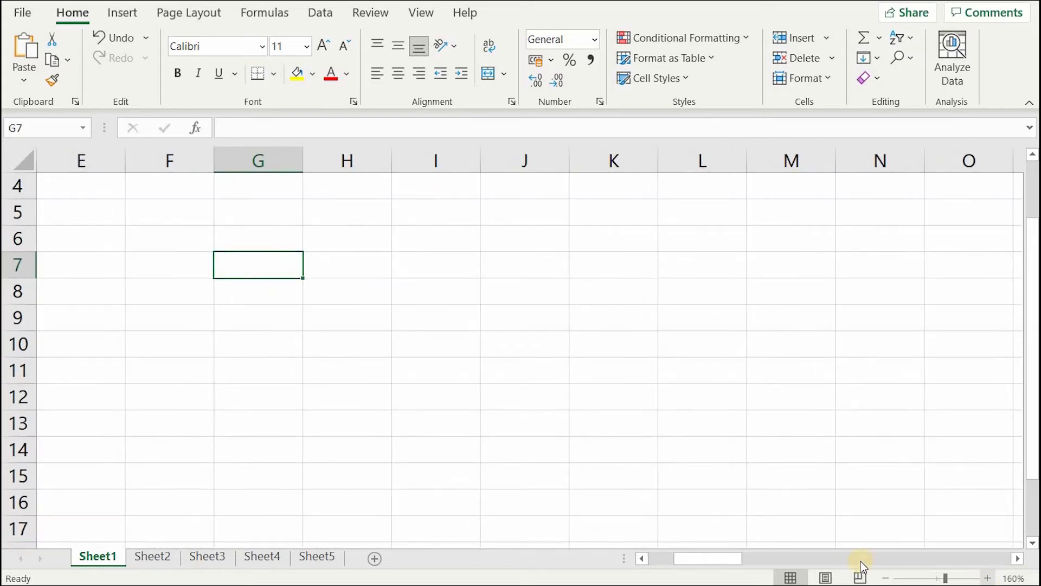
Step: Zoom Sheet1 back out from its enlarged view in small increments
{"action": "left_click", "coordinate": [884, 579]}
{"action": "left_click", "coordinate": [884, 579]}
{"action": "left_click", "coordinate": [884, 579]}
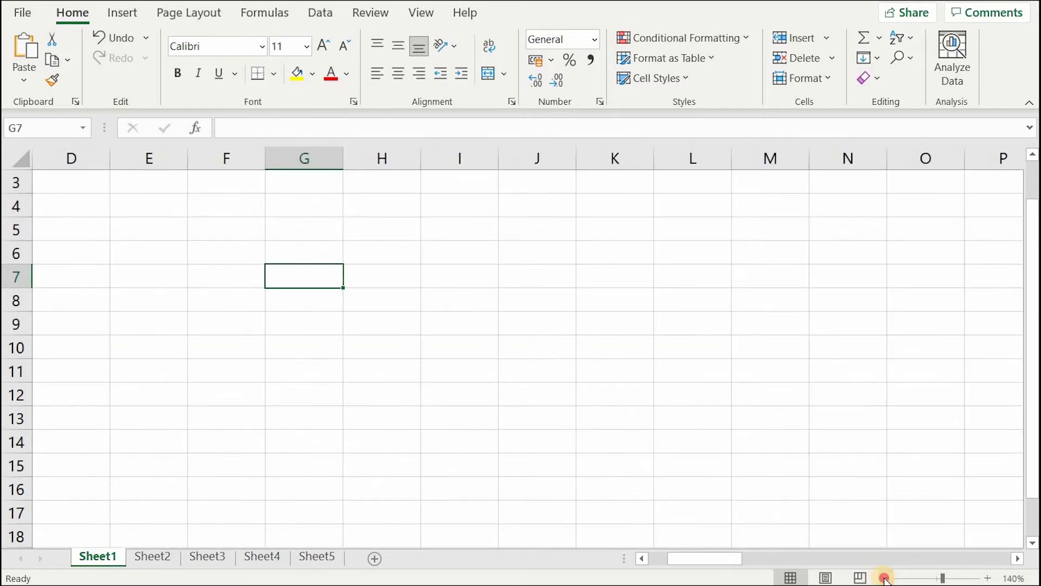
{"action": "left_click", "coordinate": [884, 579]}
{"action": "left_click", "coordinate": [884, 578]}
{"action": "left_click", "coordinate": [884, 579]}
{"action": "left_click", "coordinate": [884, 578]}
{"action": "left_click", "coordinate": [884, 579]}
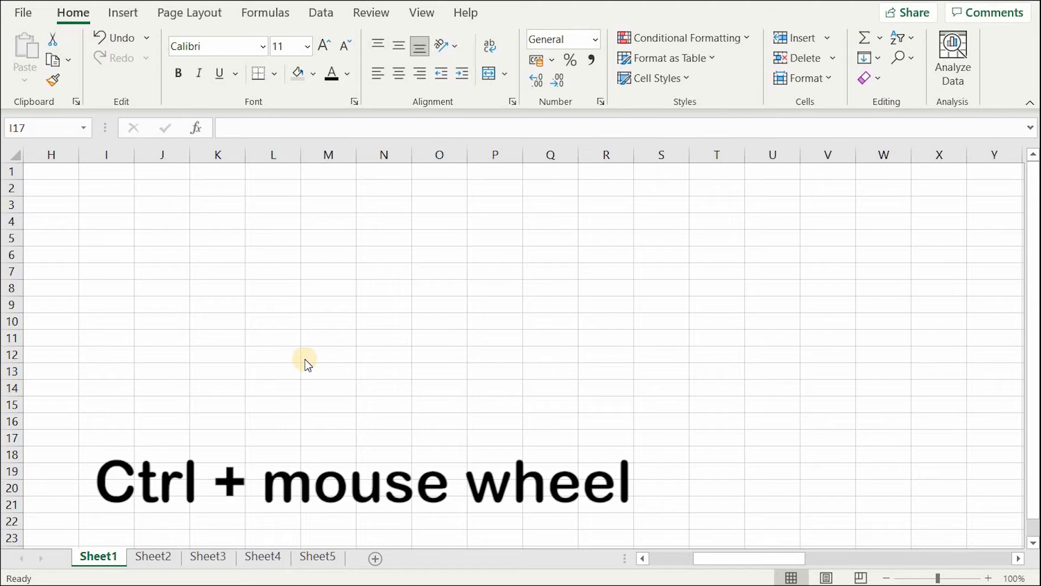
Step: Zoom Sheet1 in to 160% and back out, finishing at 110%
{"action": "scroll", "coordinate": [304, 360], "scroll_direction": "up", "scroll_amount": 4}
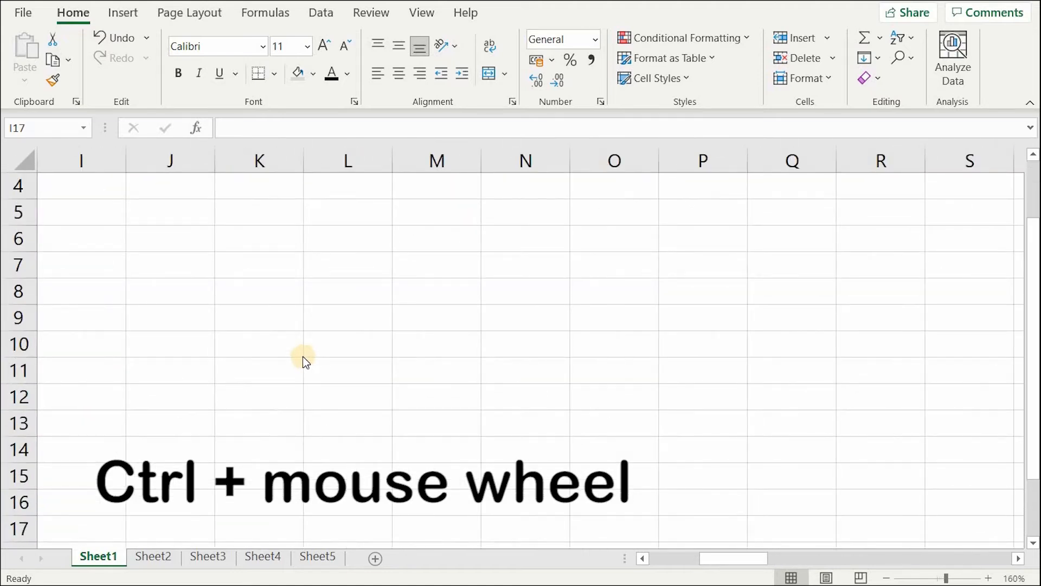
{"action": "scroll", "coordinate": [302, 356], "scroll_direction": "down", "scroll_amount": 8}
{"action": "scroll", "coordinate": [242, 336], "scroll_direction": "up", "scroll_amount": 5}
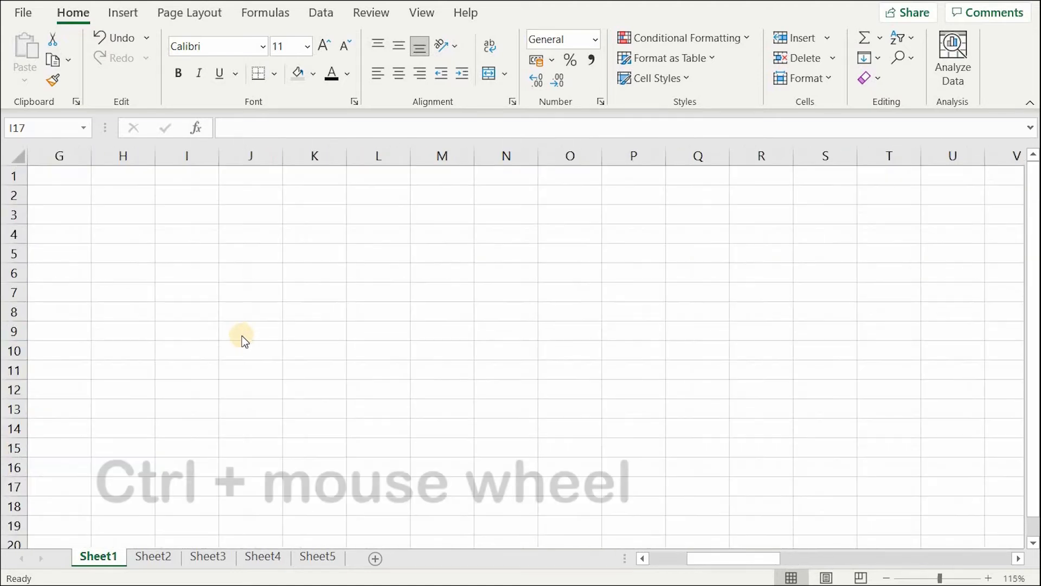
{"action": "scroll", "coordinate": [278, 298], "scroll_direction": "down", "scroll_amount": 1}
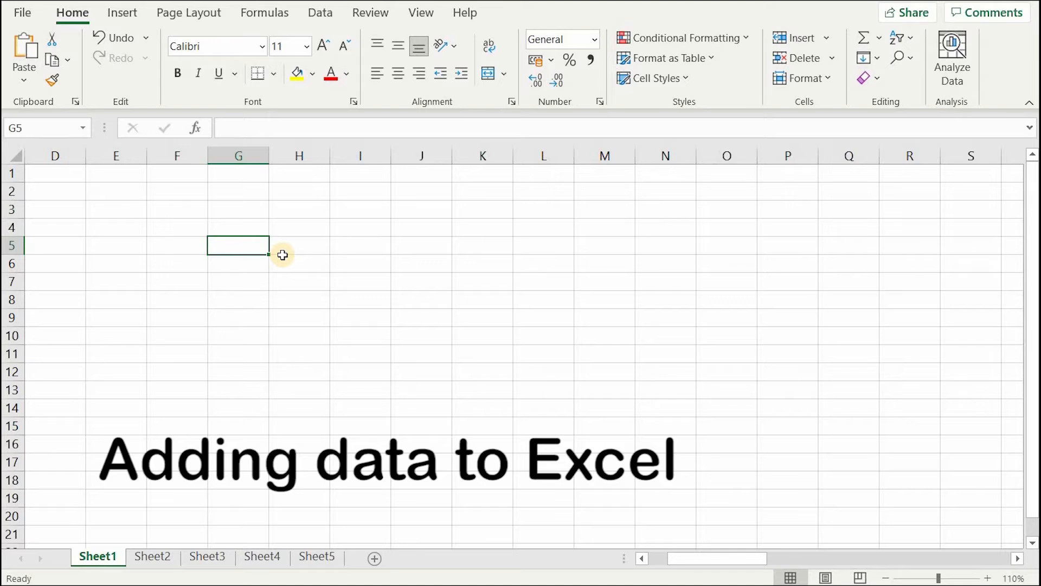
Step: Enter the headings "Shopping List" in cell G5 and "Prices" in cell H5
{"action": "type", "text": "Shopping List"}
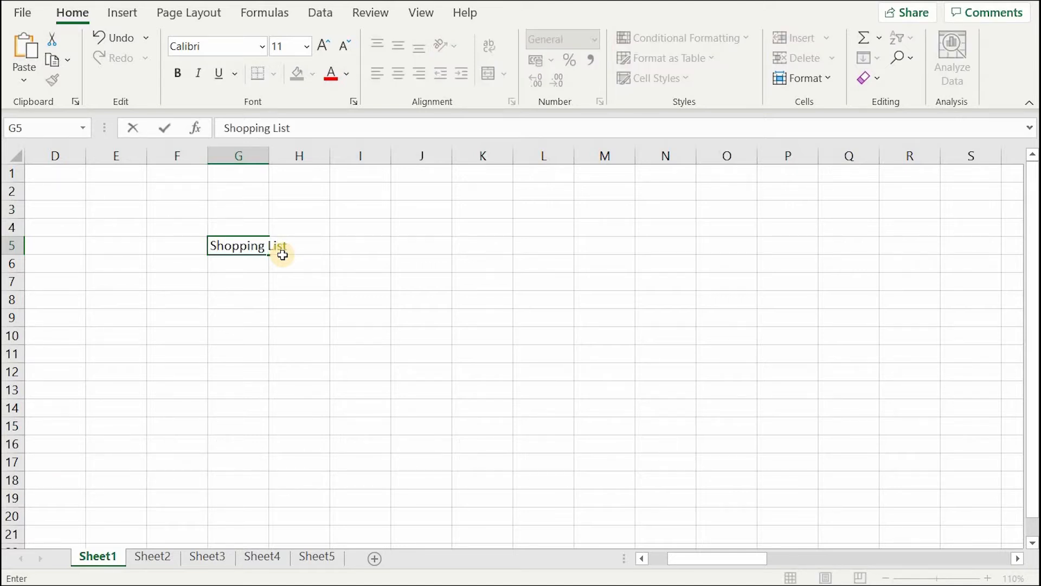
{"action": "key", "text": "Return"}
{"action": "left_click", "coordinate": [283, 253]}
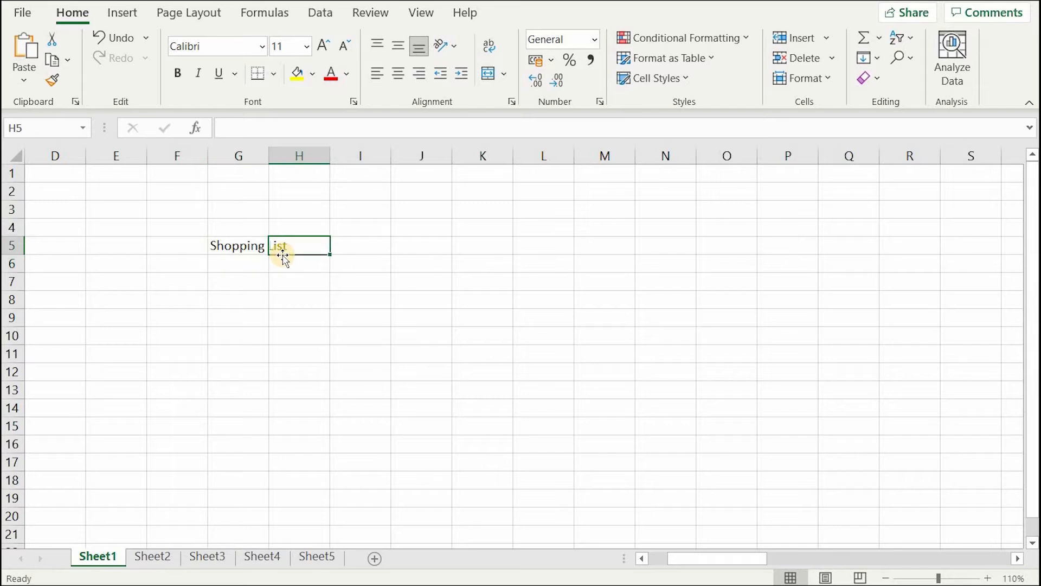
{"action": "type", "text": "Prices"}
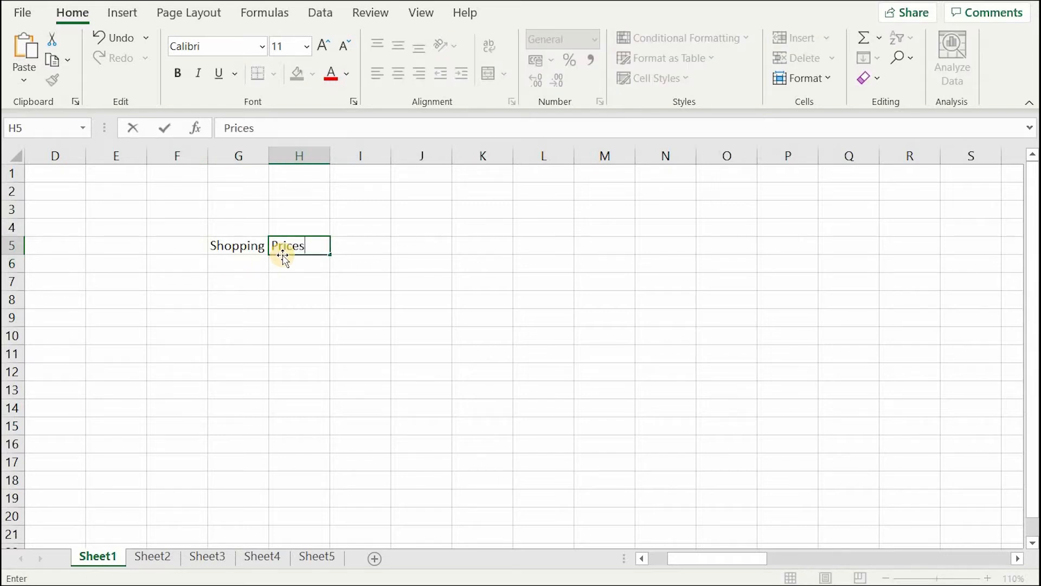
{"action": "key", "text": "Return"}
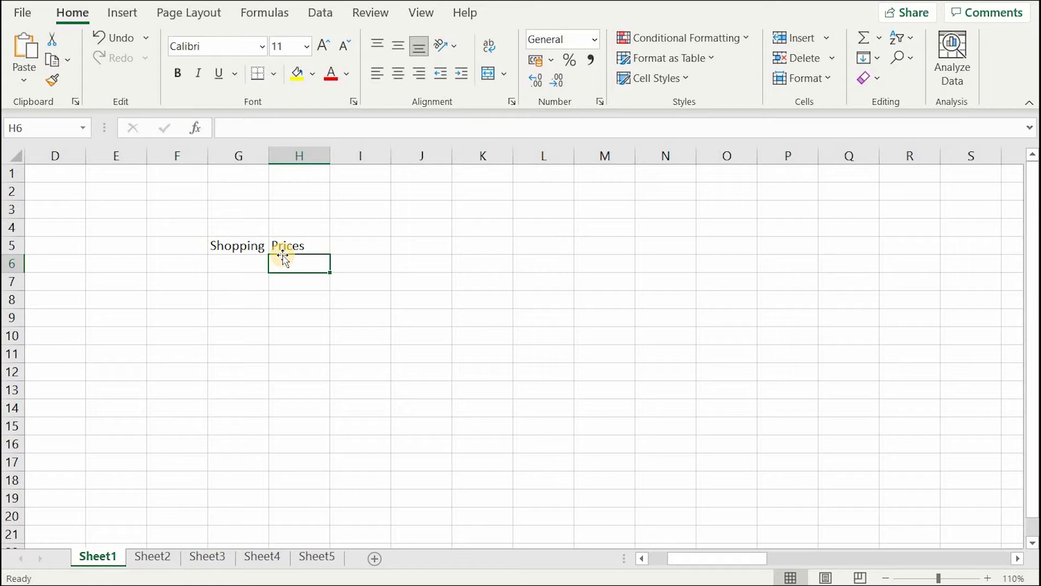
Step: Widen column G so its heading fits, and auto-fit the column's width to its contents
{"action": "left_click", "coordinate": [255, 244]}
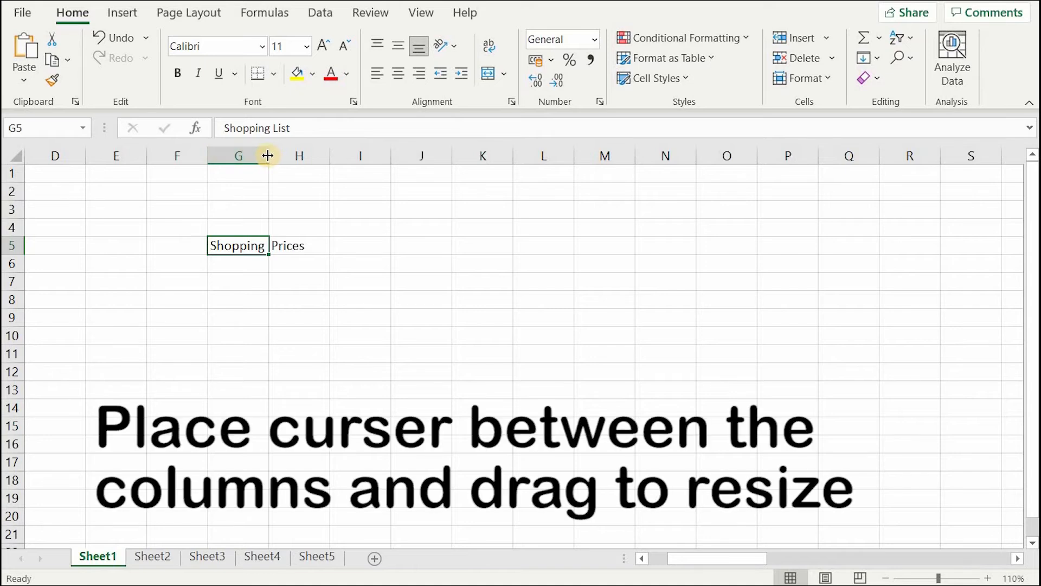
{"action": "left_click_drag", "start_coordinate": [270, 156], "coordinate": [317, 157]}
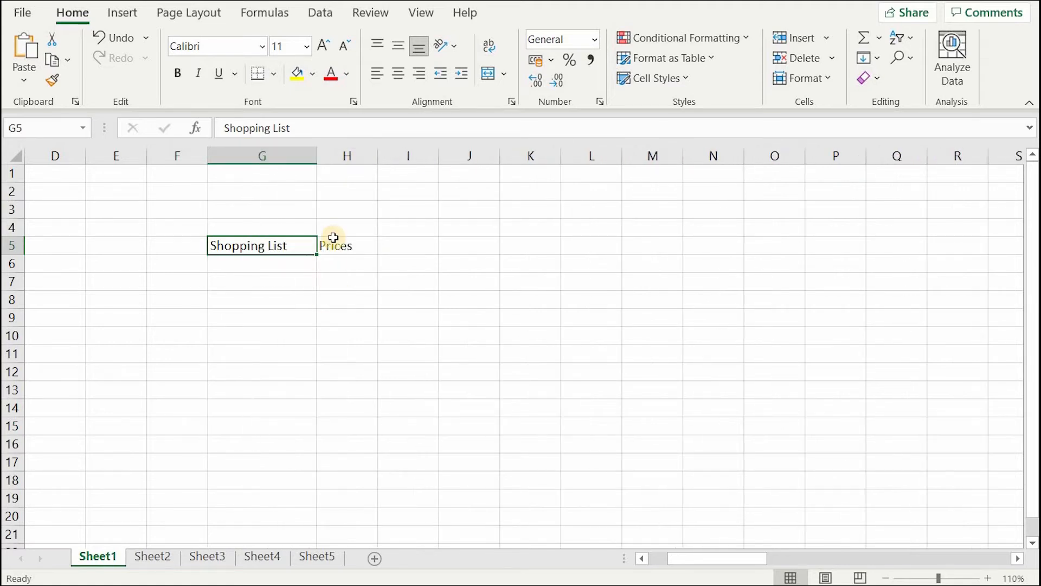
{"action": "double_click", "coordinate": [318, 153]}
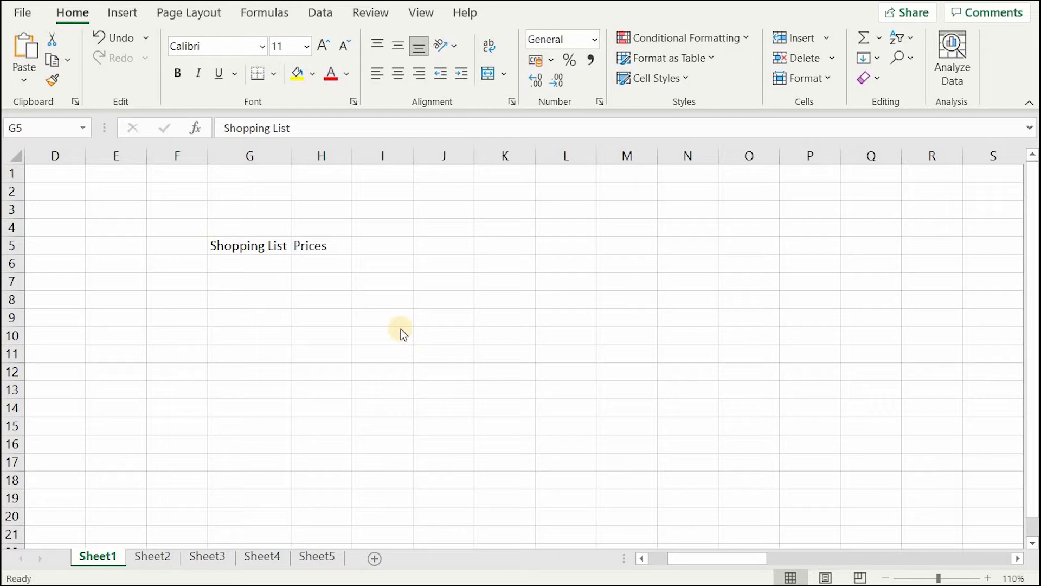
Step: Edit the heading in cell G5 directly in the cell to read "Shopping Lists"
{"action": "left_click", "coordinate": [315, 298]}
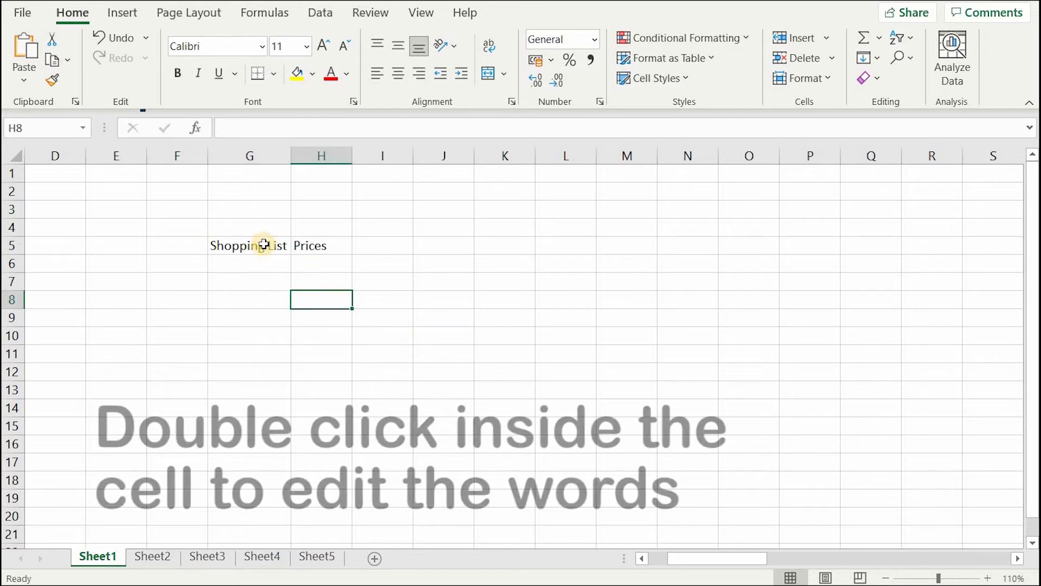
{"action": "left_click", "coordinate": [263, 244]}
{"action": "double_click", "coordinate": [264, 246]}
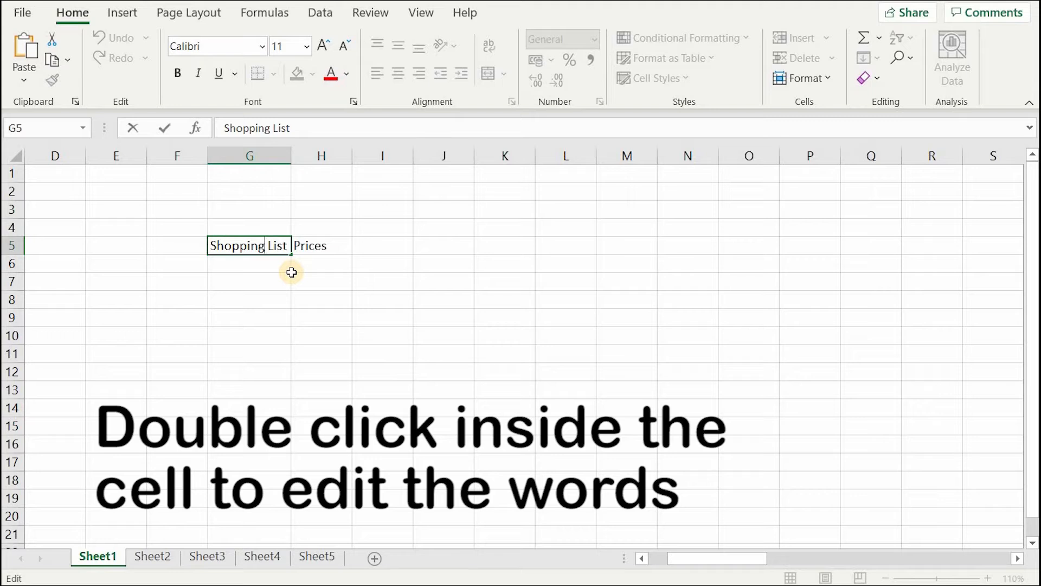
{"action": "type", "text": "s"}
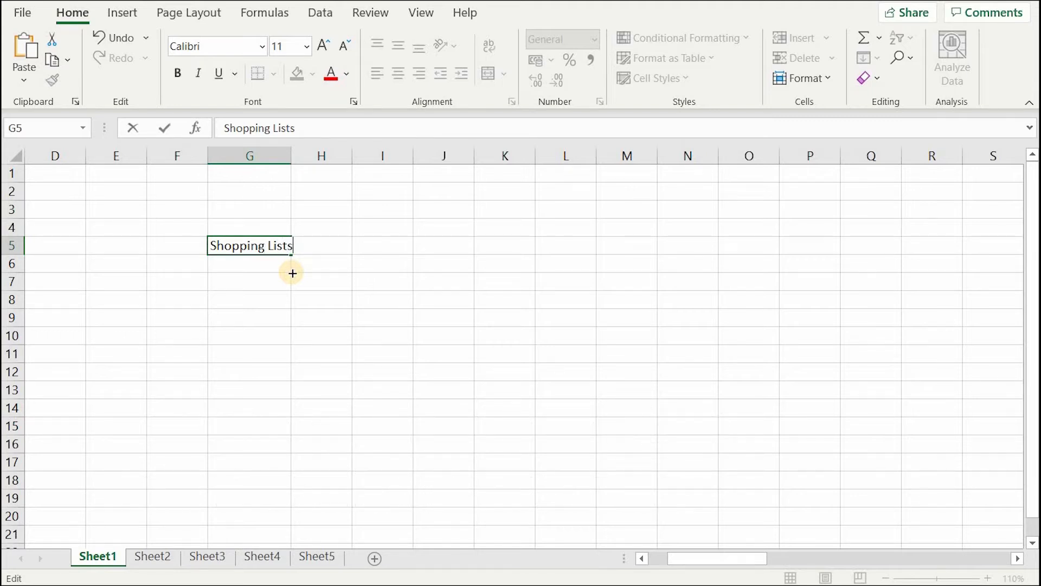
{"action": "key", "text": "Return"}
{"action": "key", "text": "Up"}
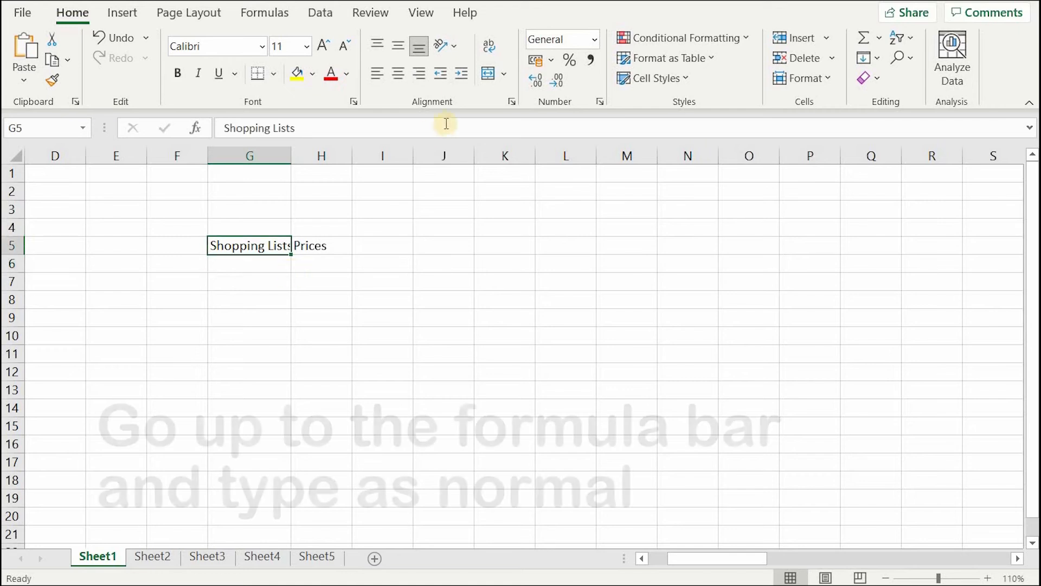
Step: Edit the G5 heading in the formula bar to read "Shopping Lists for Tuesday"
{"action": "left_click", "coordinate": [350, 124]}
{"action": "key", "text": "BackSpace"}
{"action": "key", "text": "BackSpace"}
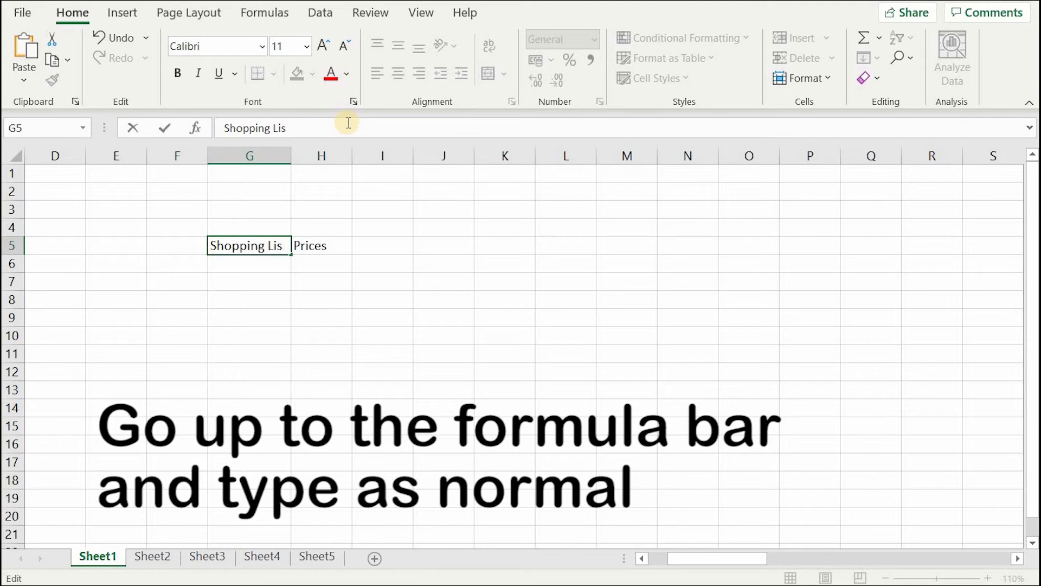
{"action": "type", "text": "ts"}
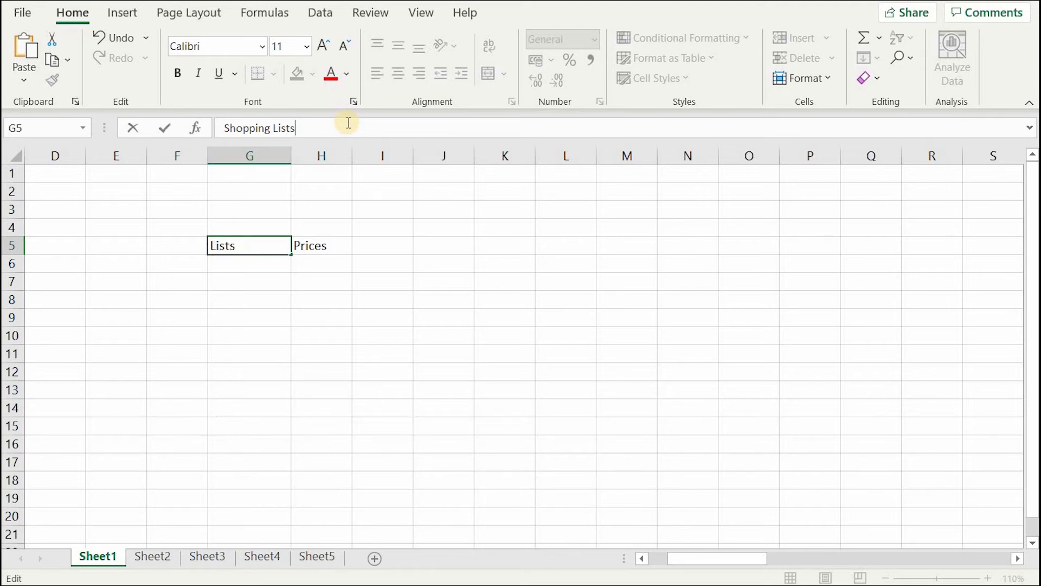
{"action": "type", "text": " for Tuesdau"}
{"action": "key", "text": "Return"}
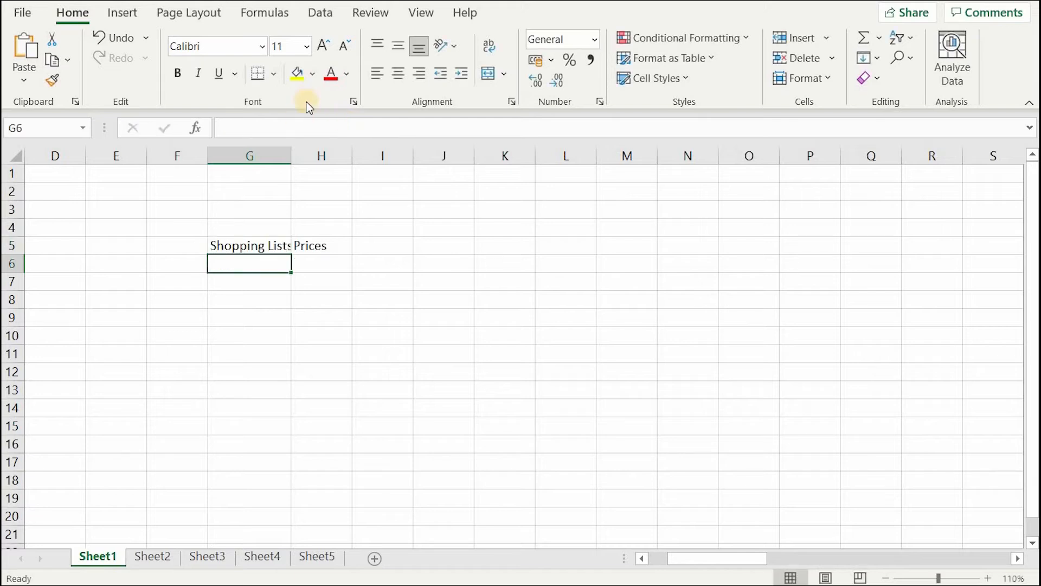
Step: Auto-fit column G's width to the longer heading in G5
{"action": "double_click", "coordinate": [288, 156]}
{"action": "double_click", "coordinate": [293, 157]}
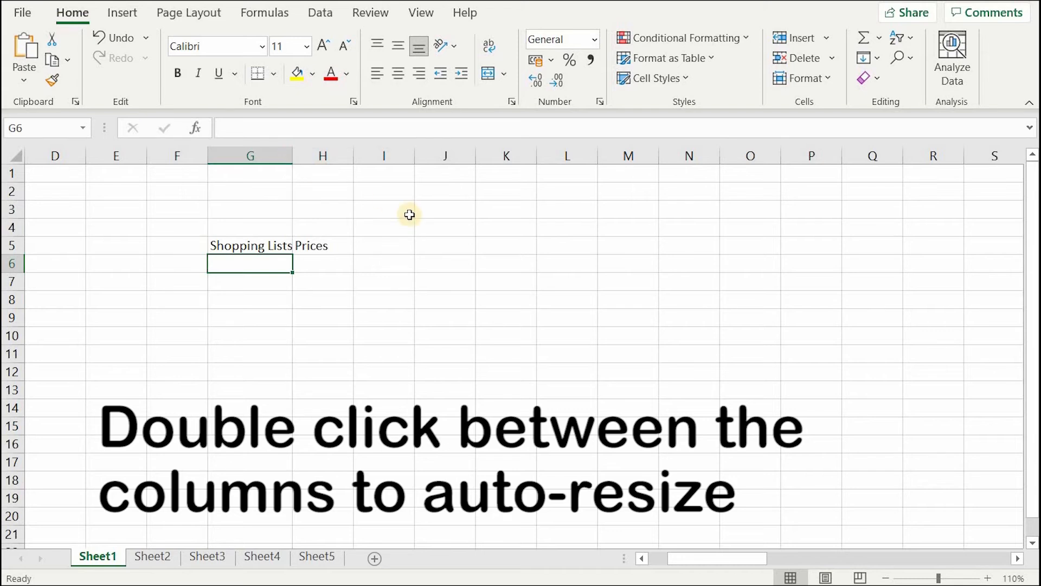
{"action": "left_click", "coordinate": [409, 313]}
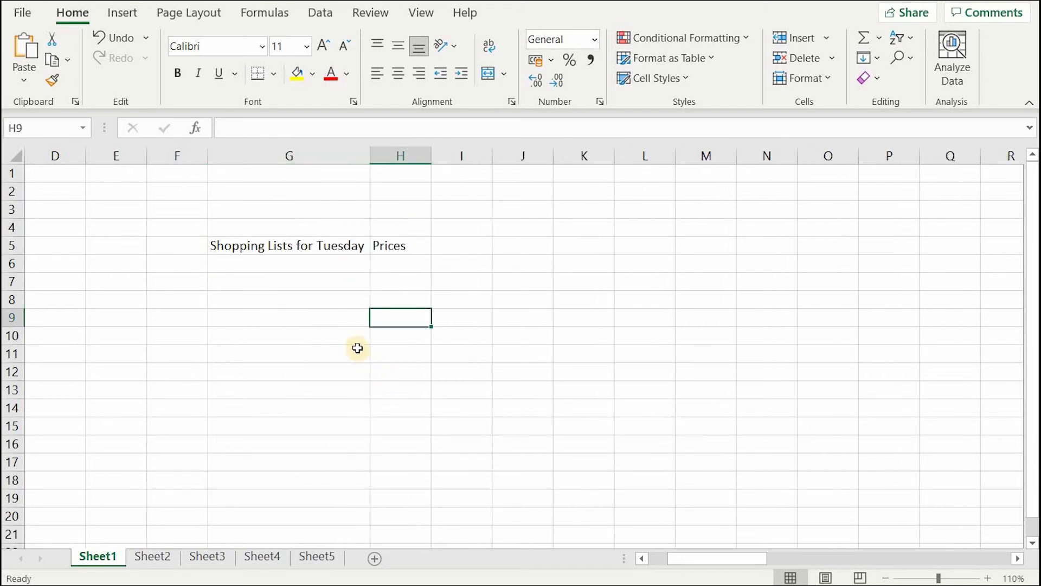
Step: Shorten the heading in G5 back to "Shopping List" and fit column G's width to it
{"action": "left_click", "coordinate": [309, 246]}
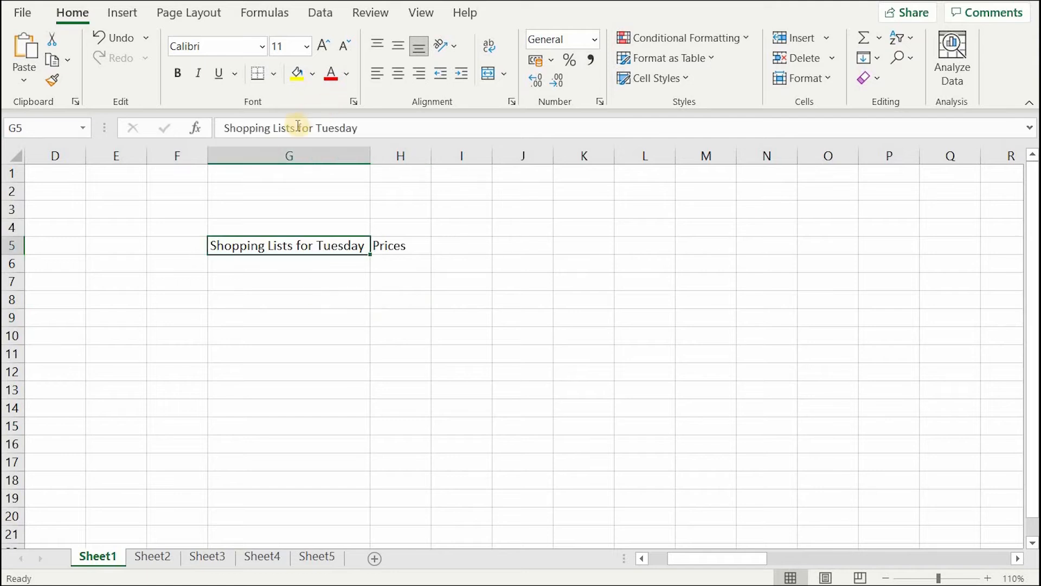
{"action": "left_click_drag", "start_coordinate": [290, 128], "coordinate": [291, 217]}
{"action": "key", "text": "BackSpace"}
{"action": "left_click", "coordinate": [409, 209]}
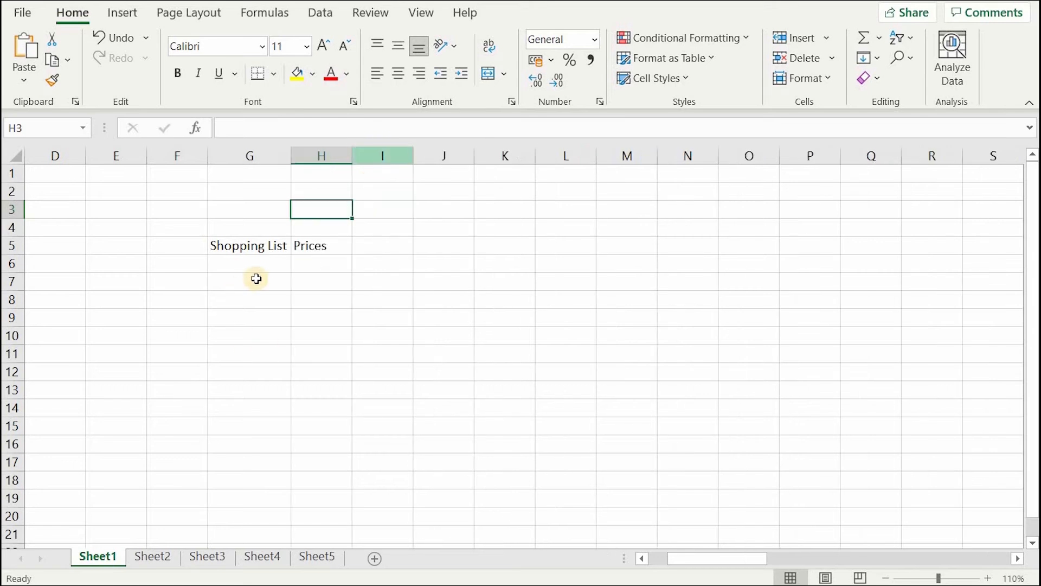
Step: List the items Bread, Apples, Milk, Sugar and Flour in cells G6 to G10 under the Shopping List heading
{"action": "left_click", "coordinate": [263, 264]}
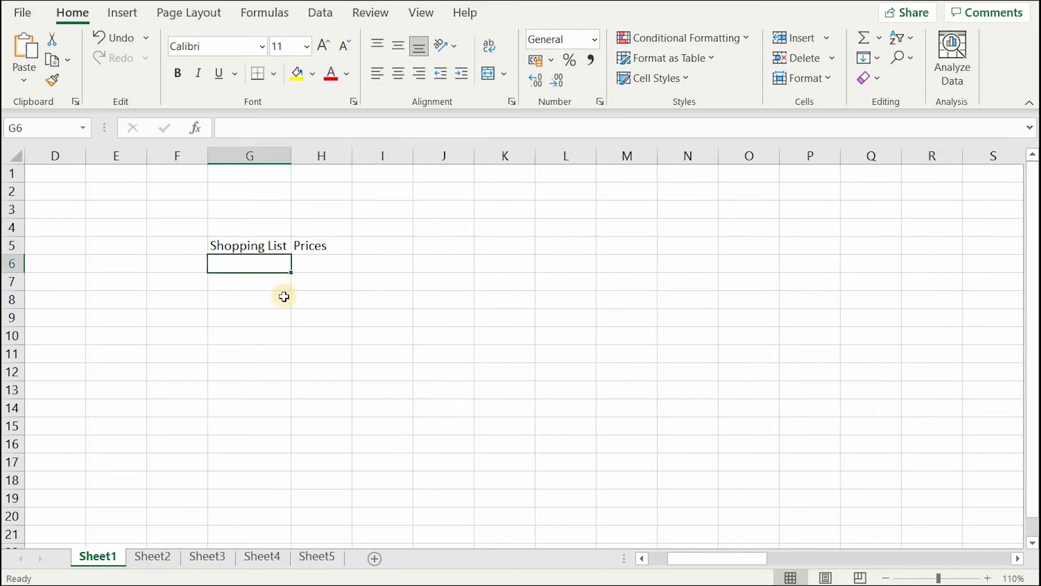
{"action": "type", "text": "Bread"}
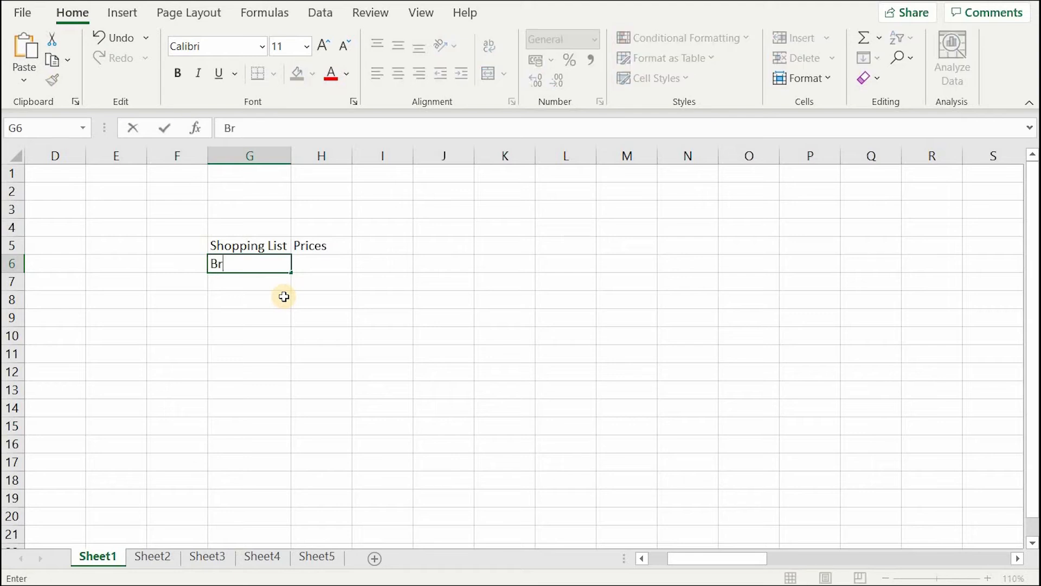
{"action": "key", "text": "Return"}
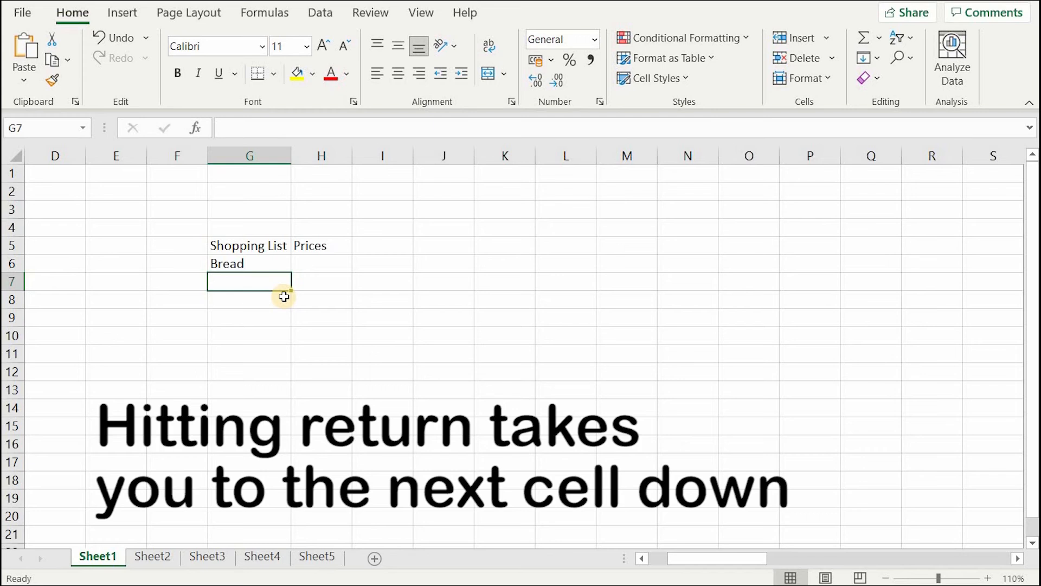
{"action": "type", "text": "Apples"}
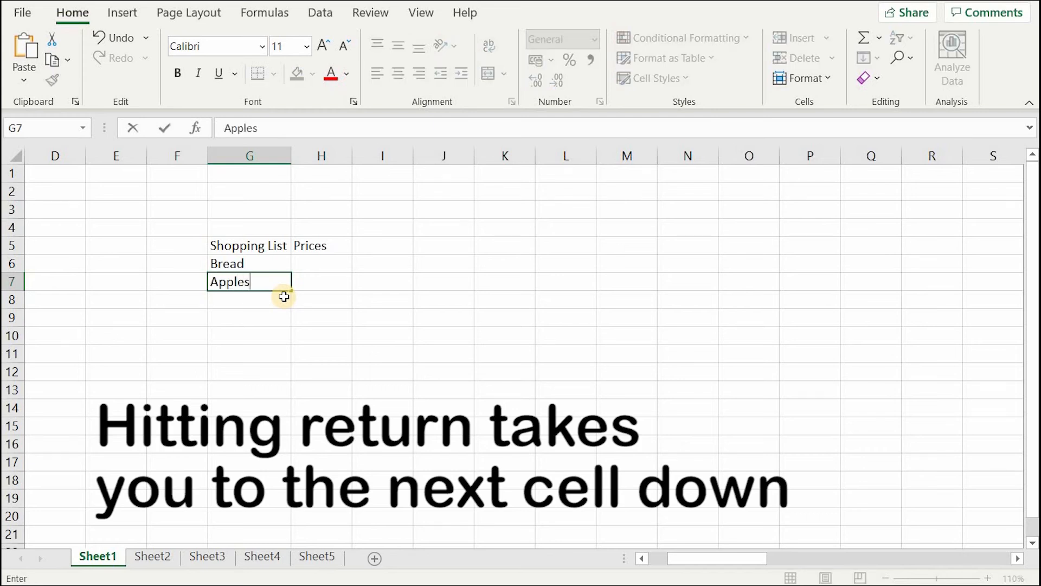
{"action": "key", "text": "Return"}
{"action": "type", "text": "Milk"}
{"action": "key", "text": "Return"}
{"action": "type", "text": "Su"}
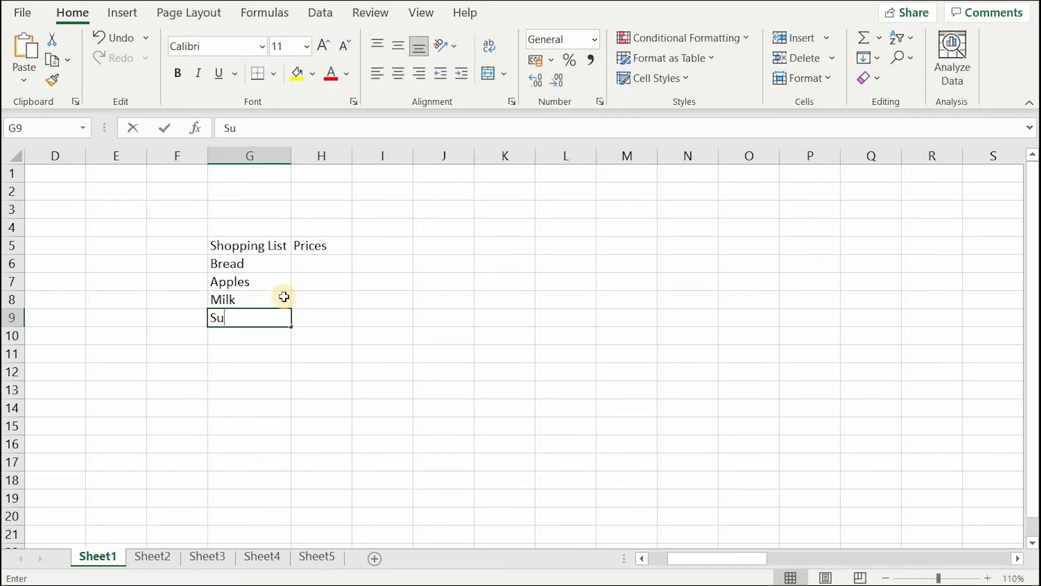
{"action": "type", "text": "gar"}
{"action": "key", "text": "Return"}
{"action": "type", "text": "Flou"}
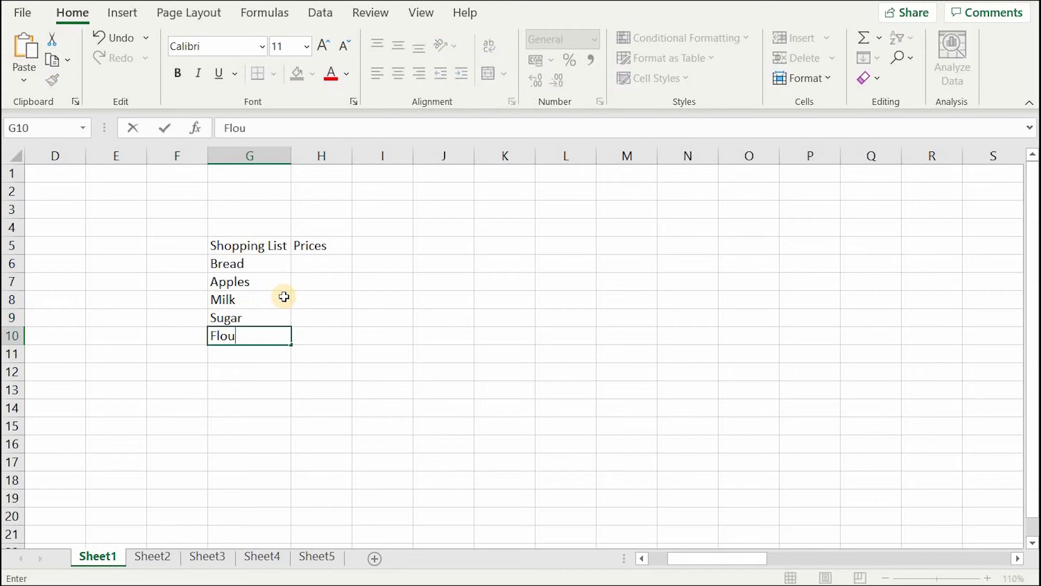
{"action": "type", "text": "r"}
{"action": "key", "text": "Return"}
Step: Enter the prices 1.05, 0.87, 1.35, 1.35 and 0.96 in cells H6 to H10 beside the shopping items
{"action": "key", "text": "Right"}
{"action": "key", "text": "Up"}
{"action": "key", "text": "Up"}
{"action": "key", "text": "Up"}
{"action": "key", "text": "Up"}
{"action": "key", "text": "Up"}
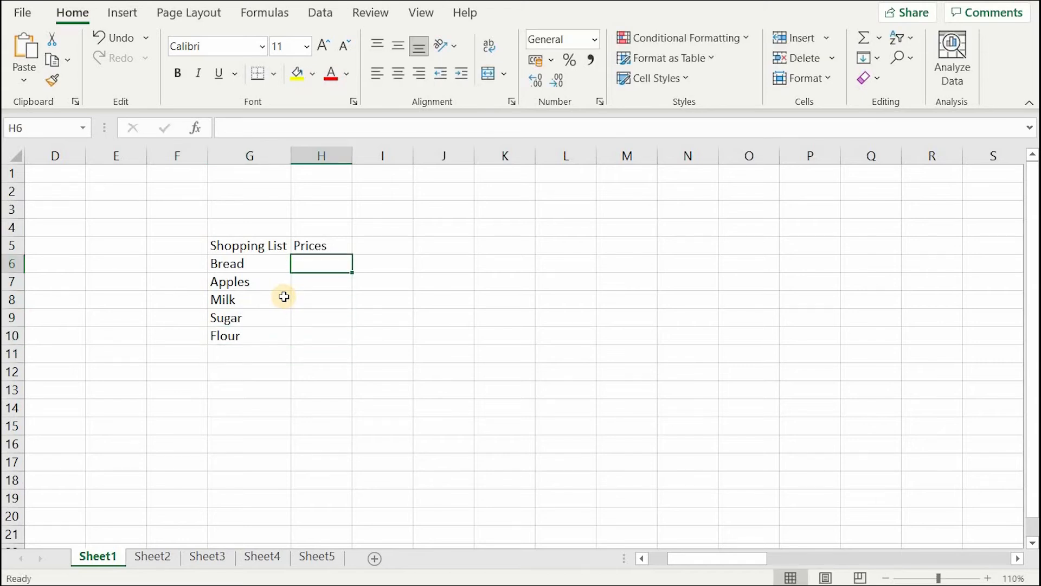
{"action": "type", "text": "1.05"}
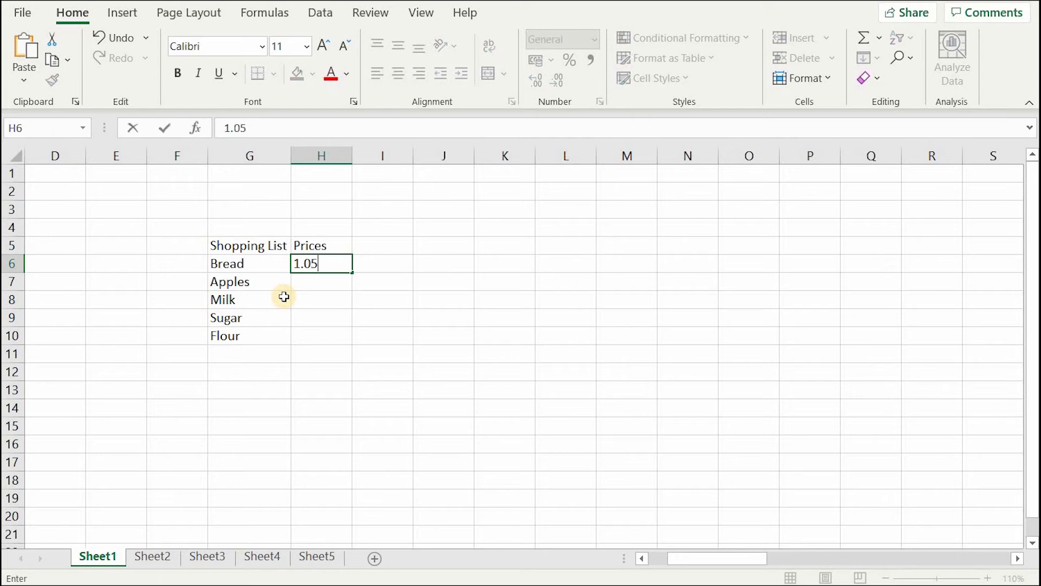
{"action": "key", "text": "Return"}
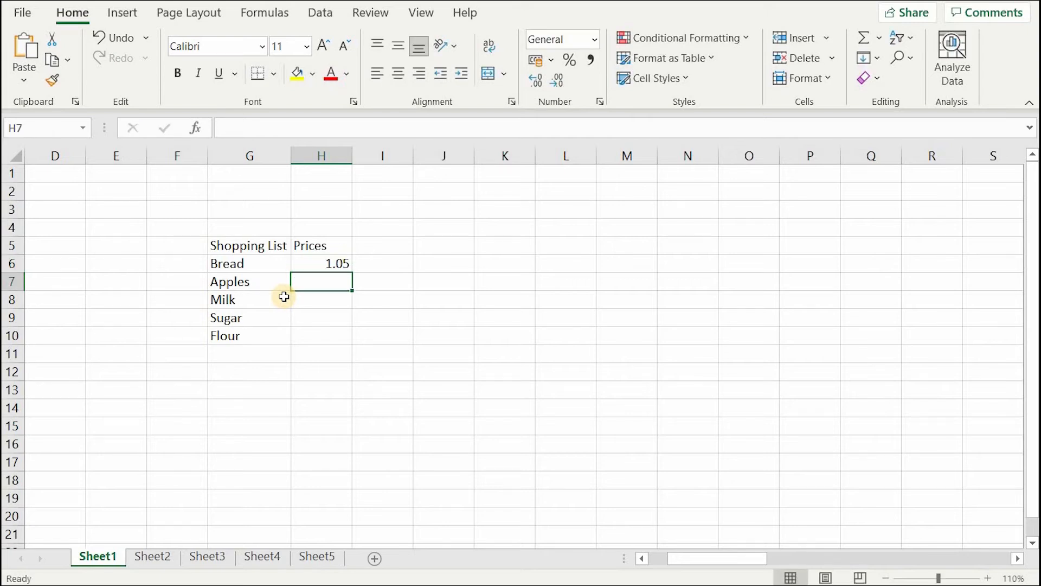
{"action": "type", "text": "0.87"}
{"action": "key", "text": "Return"}
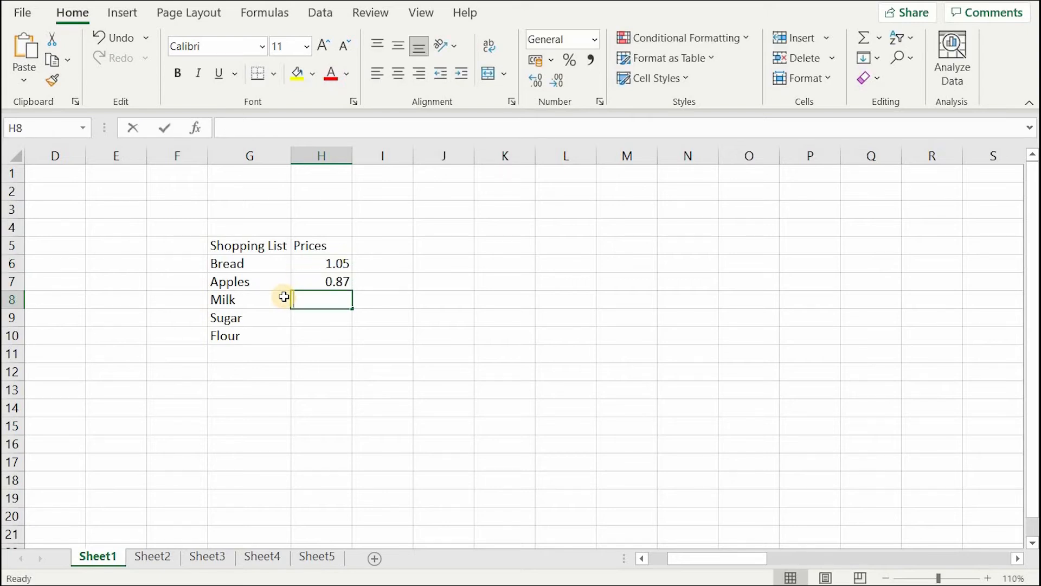
{"action": "type", "text": "1.35"}
{"action": "key", "text": "Return"}
{"action": "type", "text": "1.35"}
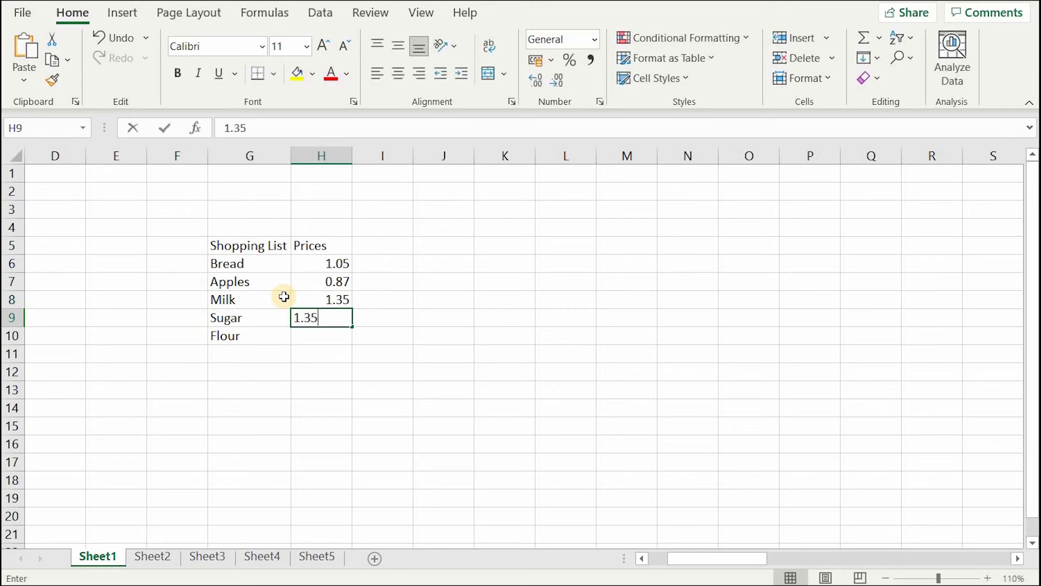
{"action": "key", "text": "Return"}
{"action": "type", "text": "0.96"}
{"action": "key", "text": "Return"}
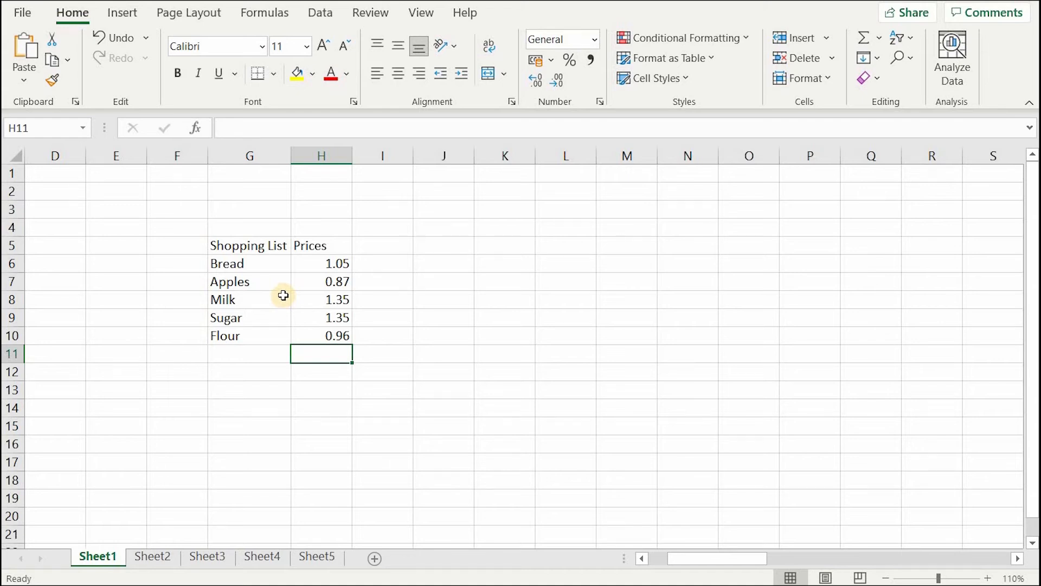
Step: Select the heading cells G5:H5, and clear that selection by selecting the empty cell I7
{"action": "left_click_drag", "start_coordinate": [255, 245], "coordinate": [303, 245]}
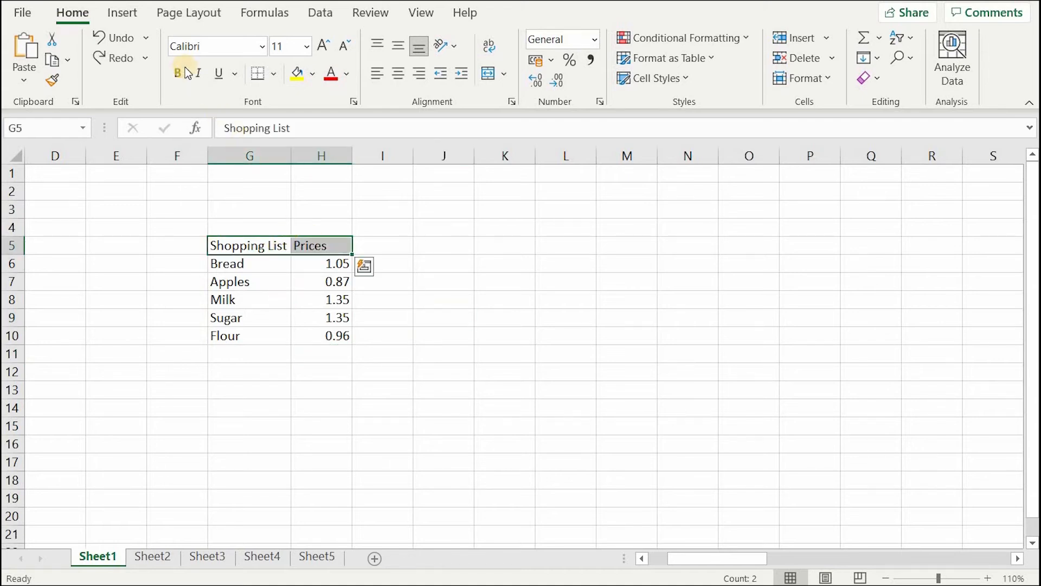
{"action": "left_click", "coordinate": [400, 284]}
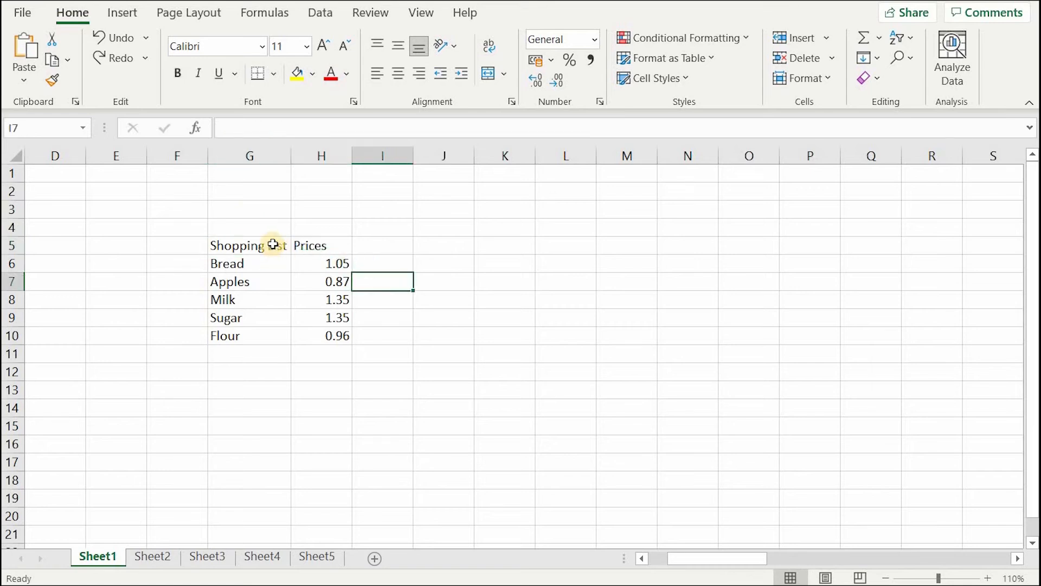
Step: Make the headings in G5:H5 bold, trying italic and underline on them and removing both again
{"action": "left_click_drag", "start_coordinate": [273, 244], "coordinate": [326, 244]}
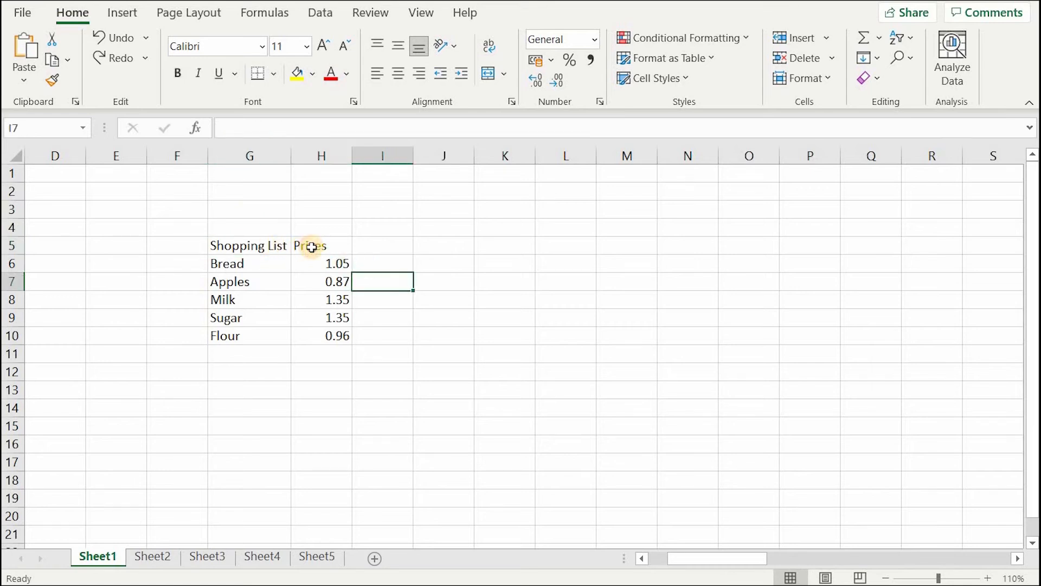
{"action": "left_click", "coordinate": [179, 74]}
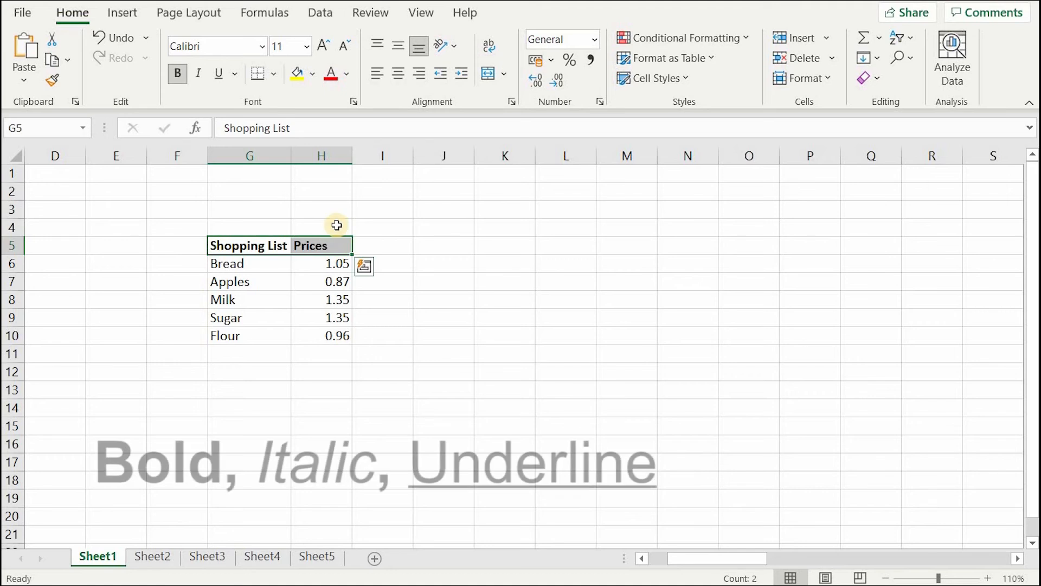
{"action": "left_click", "coordinate": [200, 74]}
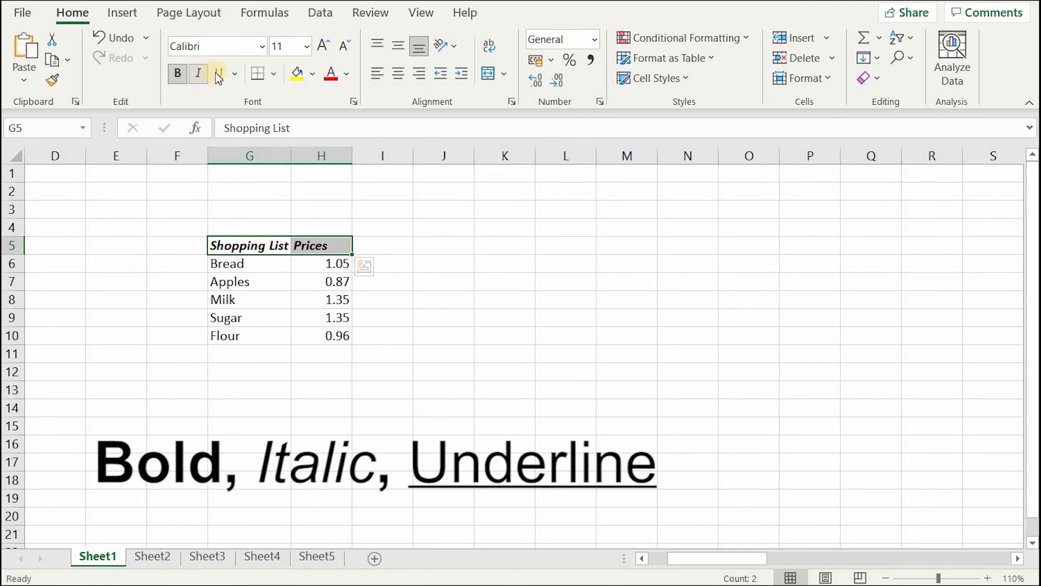
{"action": "left_click", "coordinate": [217, 72]}
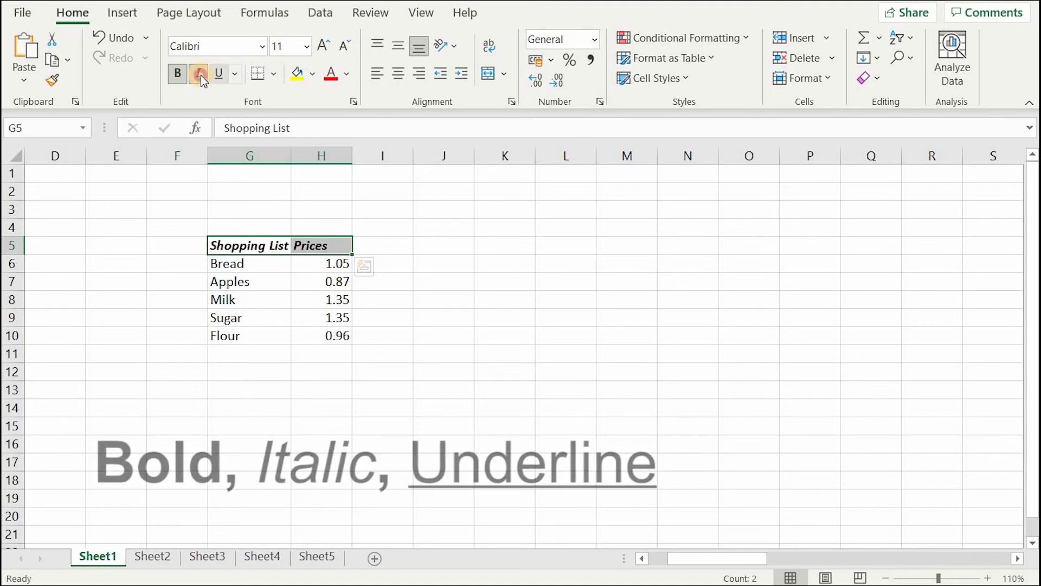
{"action": "left_click", "coordinate": [200, 74]}
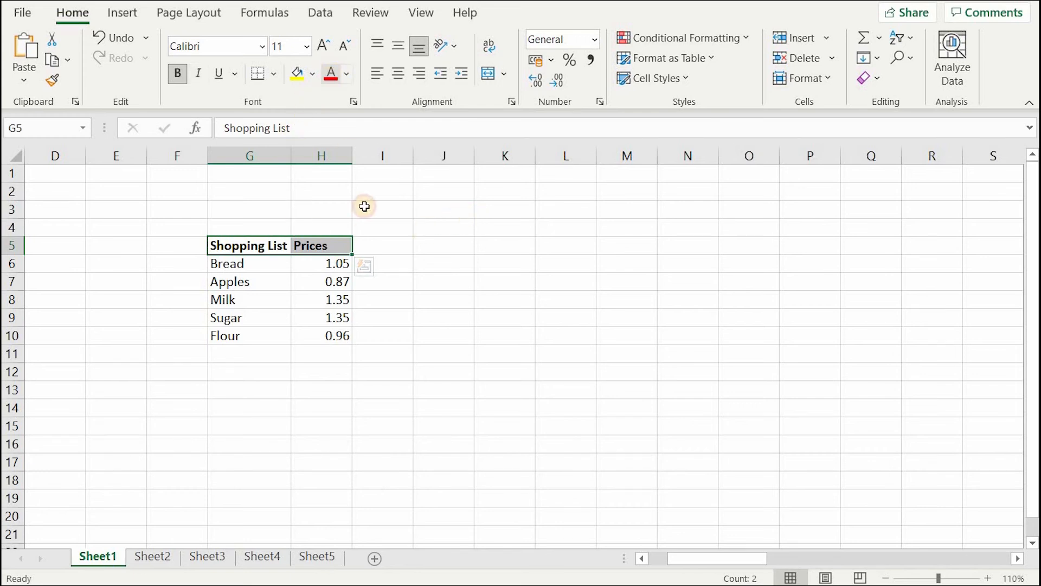
Step: Colour the heading text in G5:H5 red and fill both cells with light grey
{"action": "left_click", "coordinate": [330, 73]}
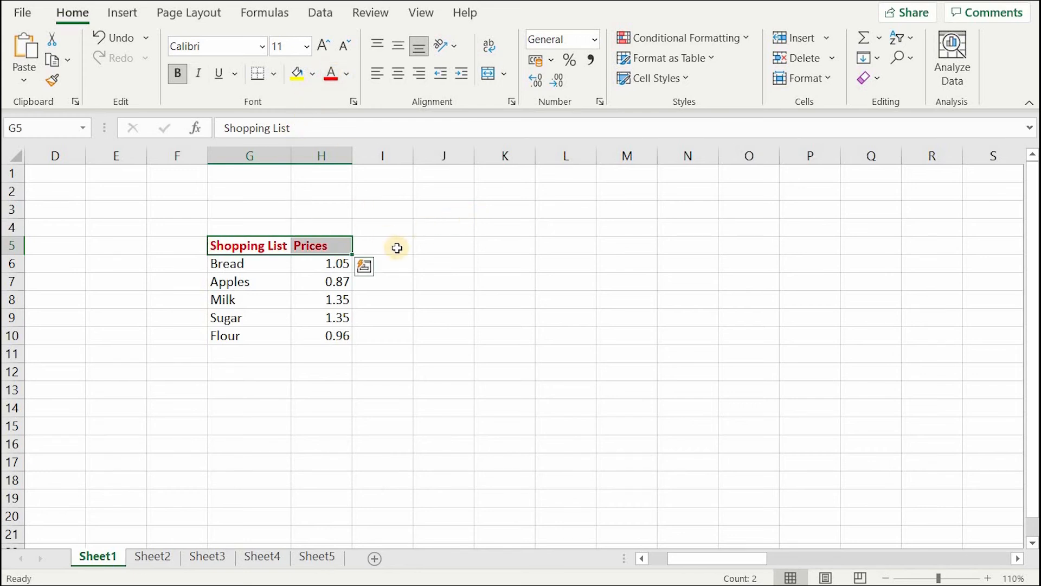
{"action": "left_click", "coordinate": [347, 72]}
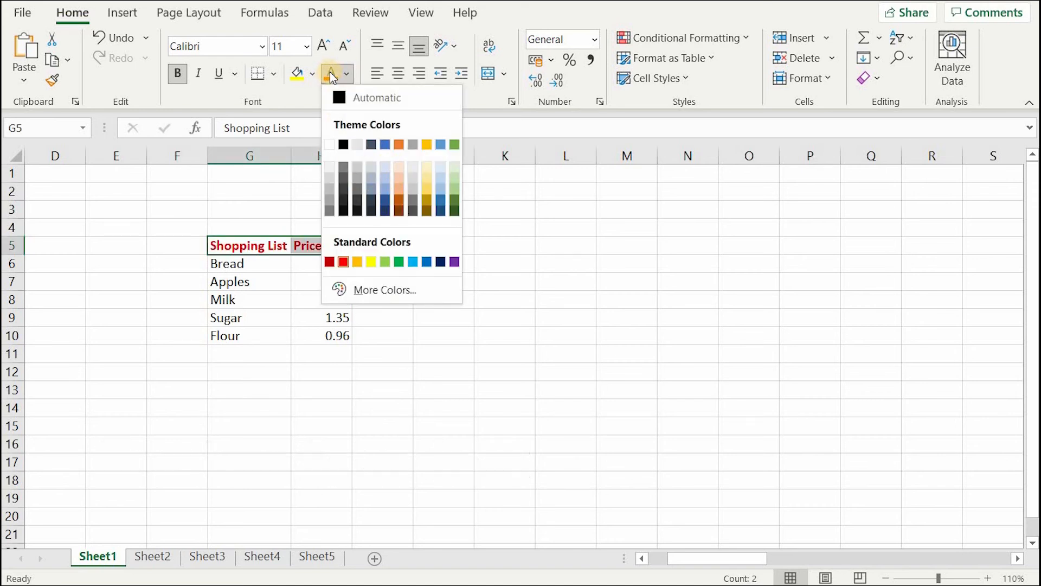
{"action": "left_click", "coordinate": [312, 79]}
{"action": "left_click", "coordinate": [311, 77]}
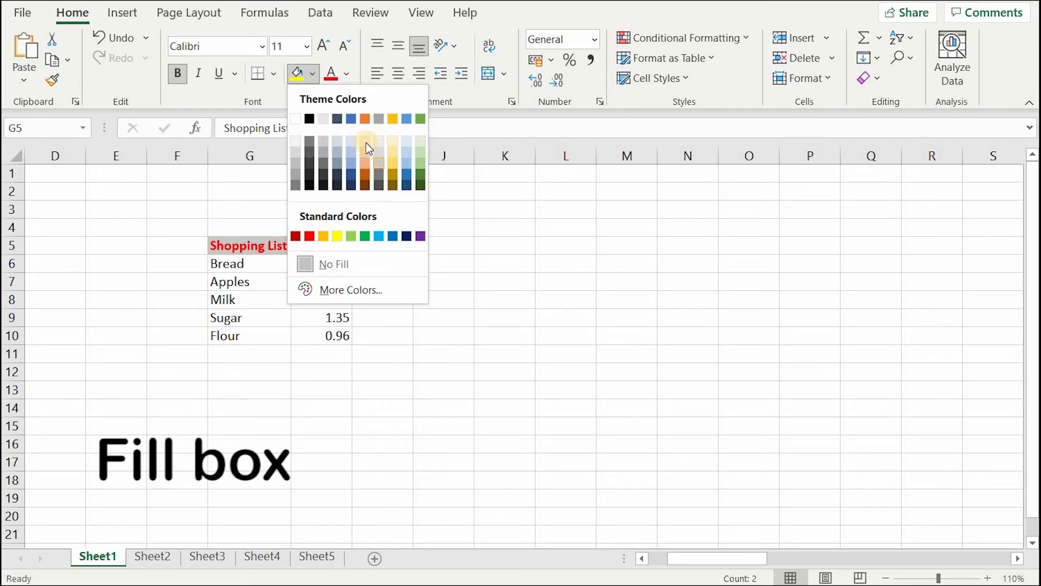
{"action": "left_click", "coordinate": [298, 153]}
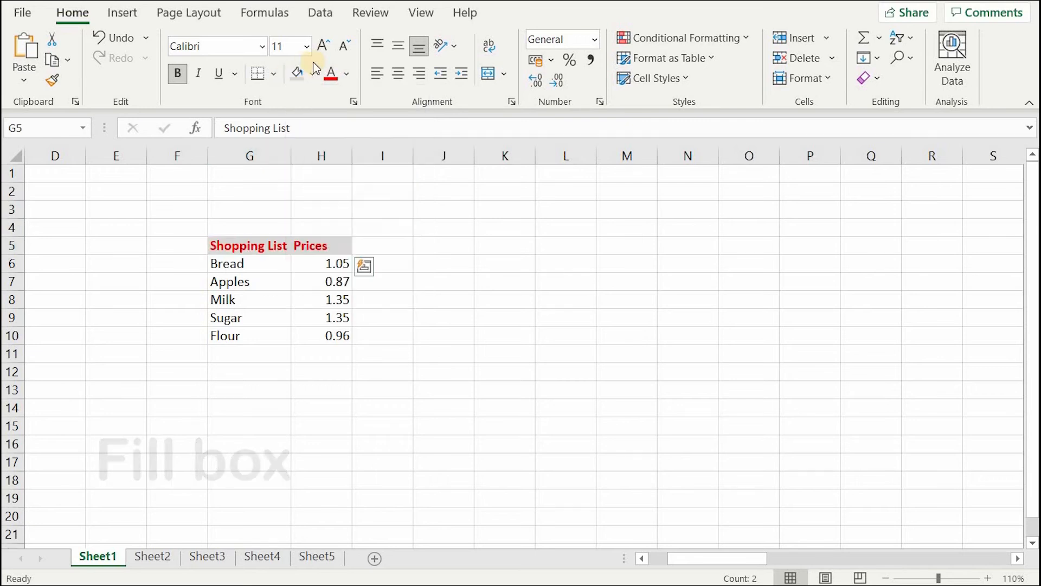
Step: Set the text colour of the headings in G5:H5 back to Automatic black
{"action": "left_click", "coordinate": [346, 74]}
{"action": "left_click", "coordinate": [369, 96]}
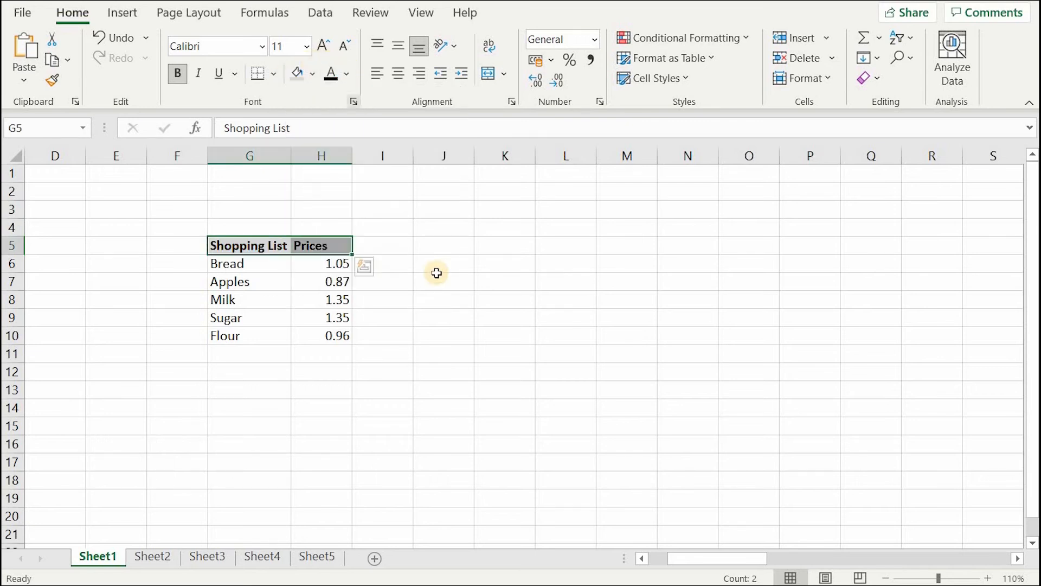
{"action": "left_click", "coordinate": [435, 273]}
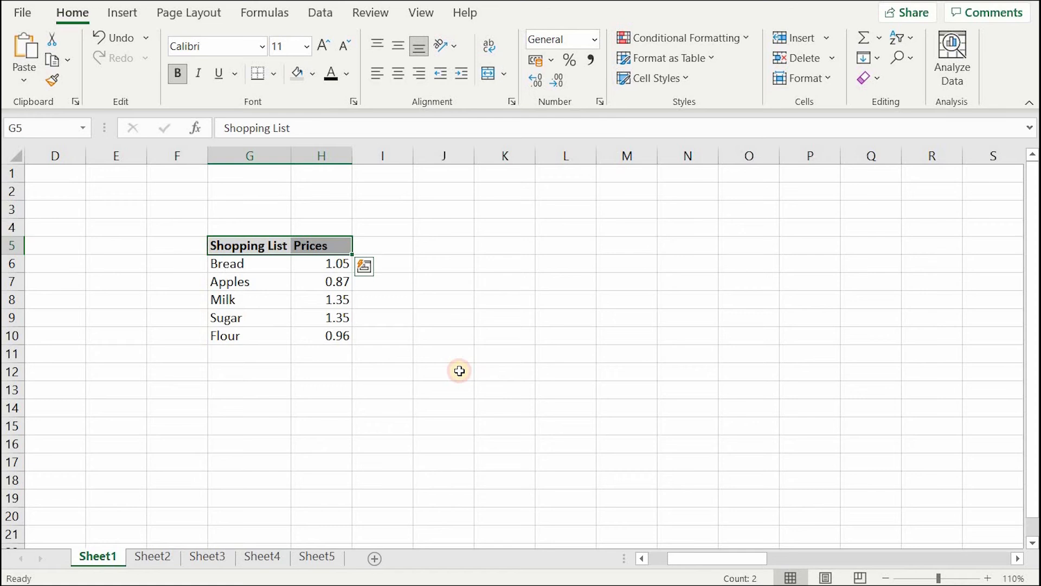
Step: Try left, centre and right alignment on the Prices heading in H5, ending with right alignment
{"action": "left_click", "coordinate": [321, 244]}
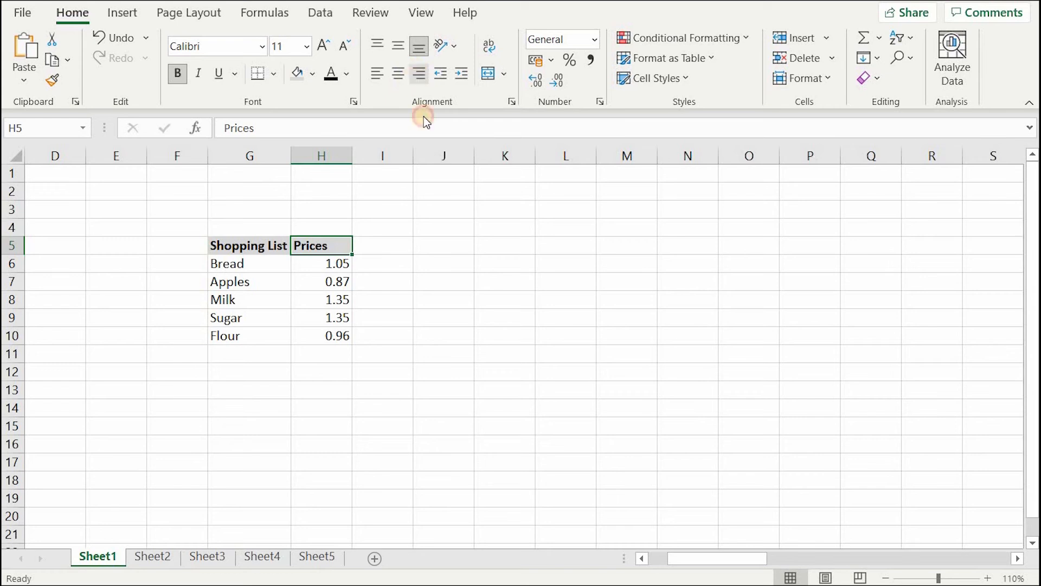
{"action": "left_click", "coordinate": [419, 74]}
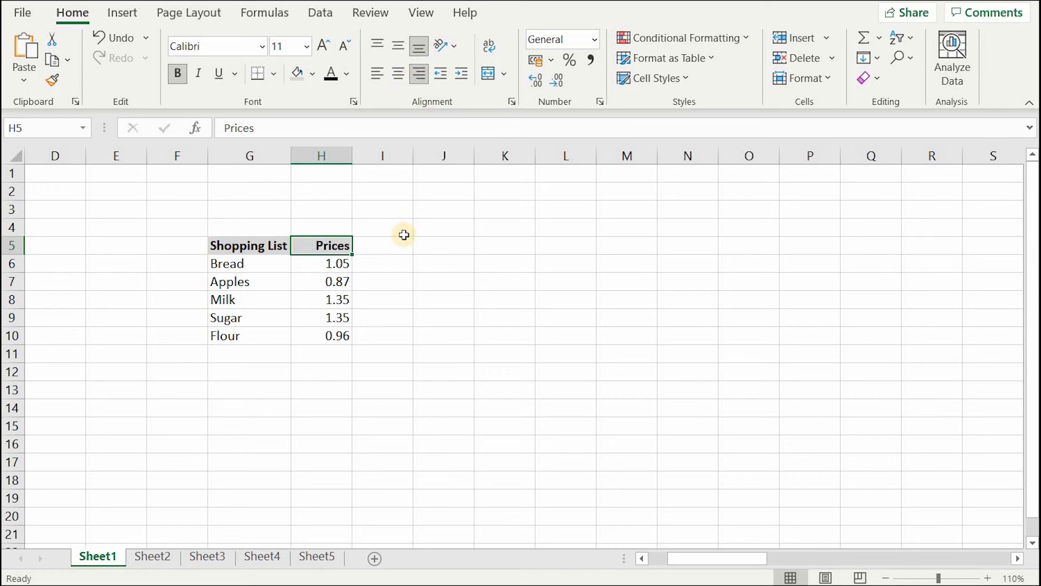
{"action": "left_click", "coordinate": [378, 75]}
{"action": "left_click", "coordinate": [402, 73]}
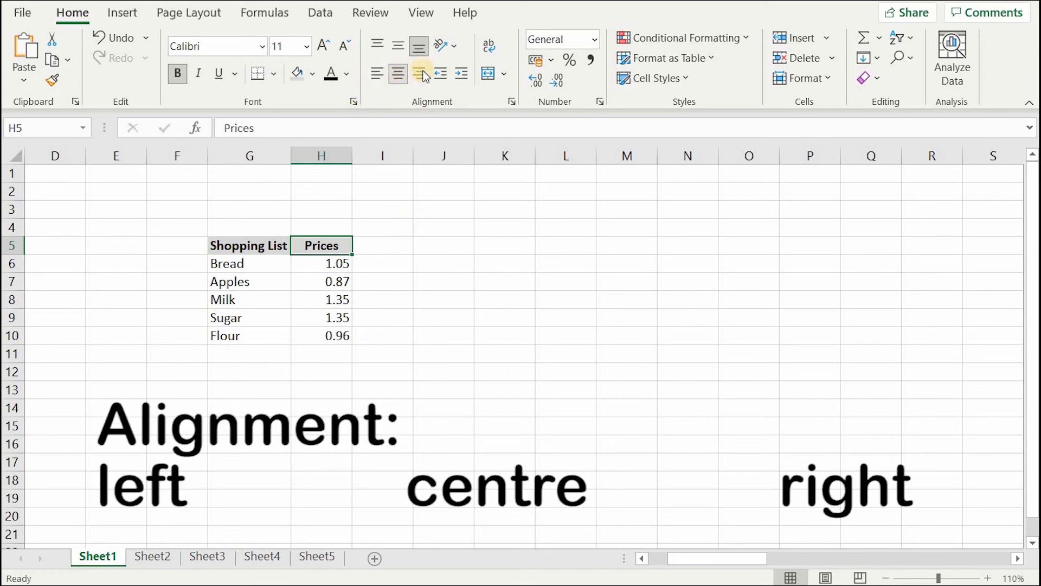
{"action": "left_click", "coordinate": [421, 75]}
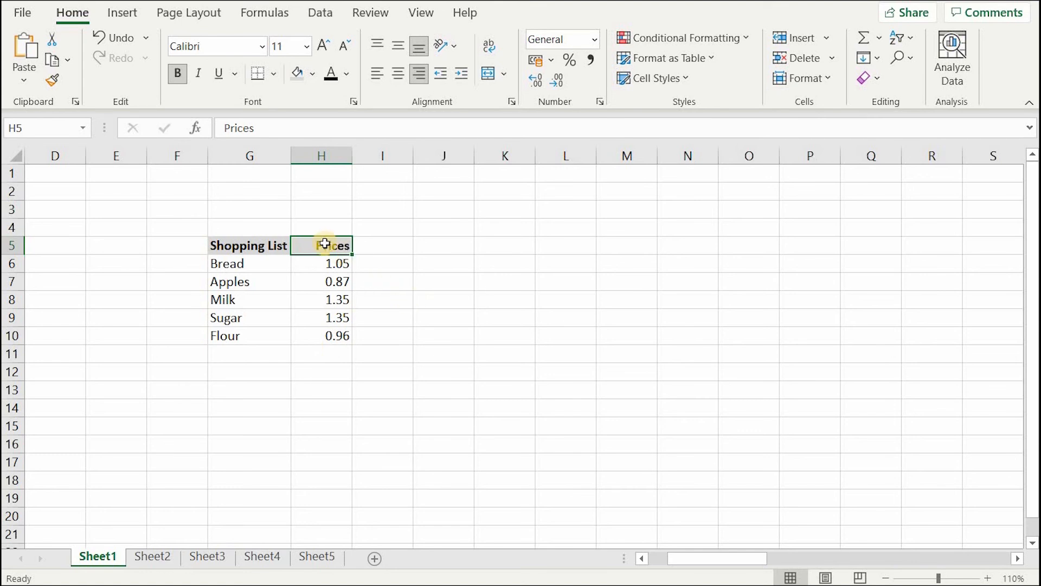
Step: Centre the contents of the whole column H and deselect the column by selecting the empty cell I12
{"action": "left_click_drag", "start_coordinate": [328, 245], "coordinate": [340, 318]}
{"action": "left_click", "coordinate": [322, 156]}
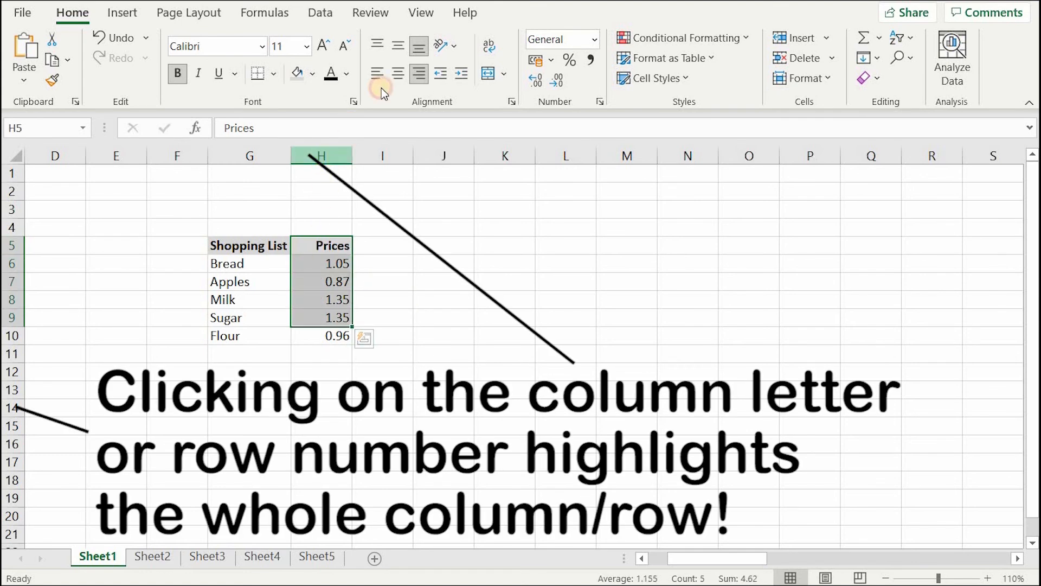
{"action": "left_click", "coordinate": [401, 75]}
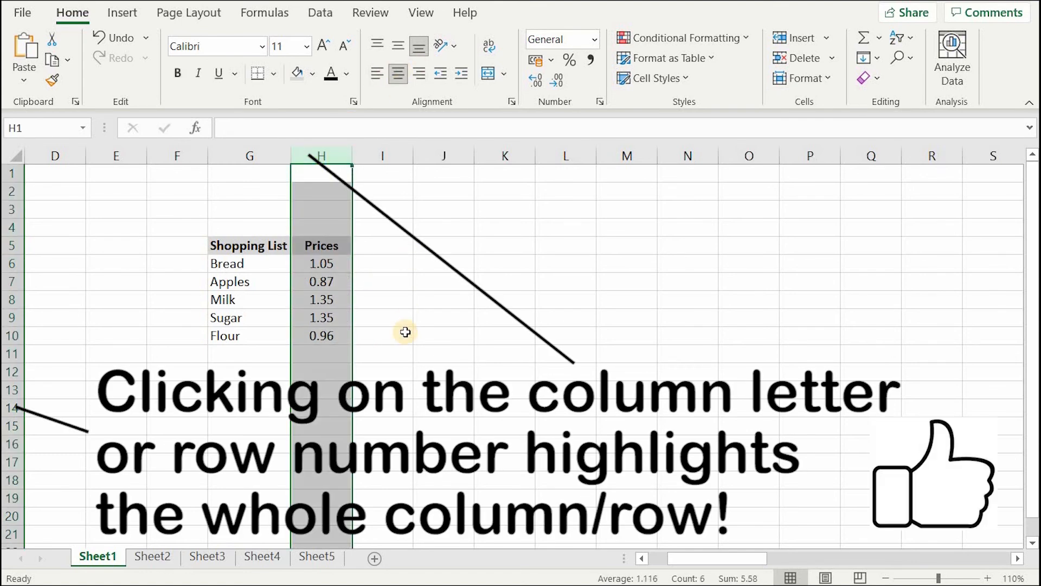
{"action": "left_click", "coordinate": [389, 371]}
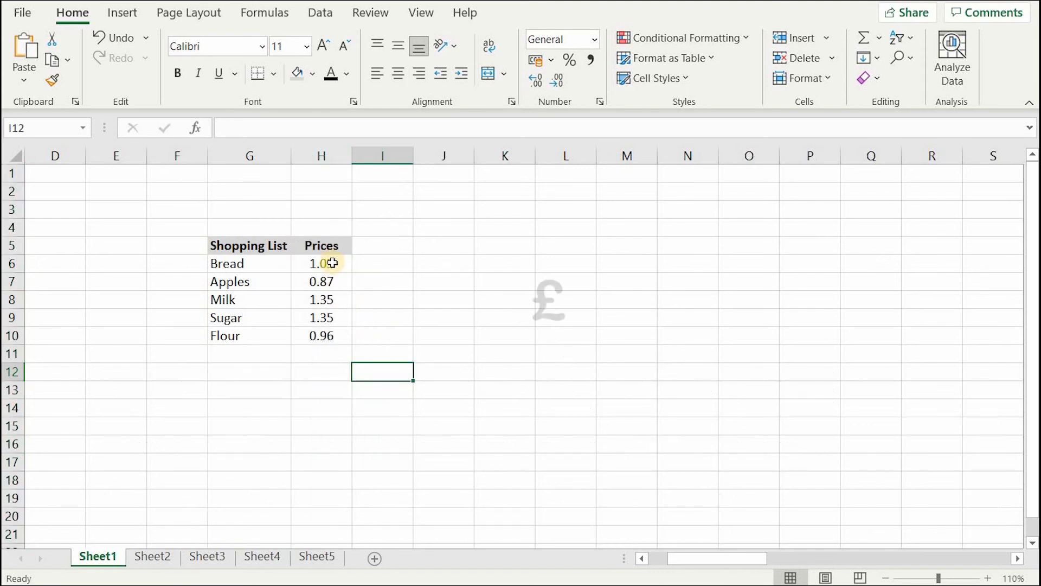
Step: Format the prices in H6:H10 as Currency in pounds and deselect them
{"action": "left_click_drag", "start_coordinate": [333, 268], "coordinate": [340, 334]}
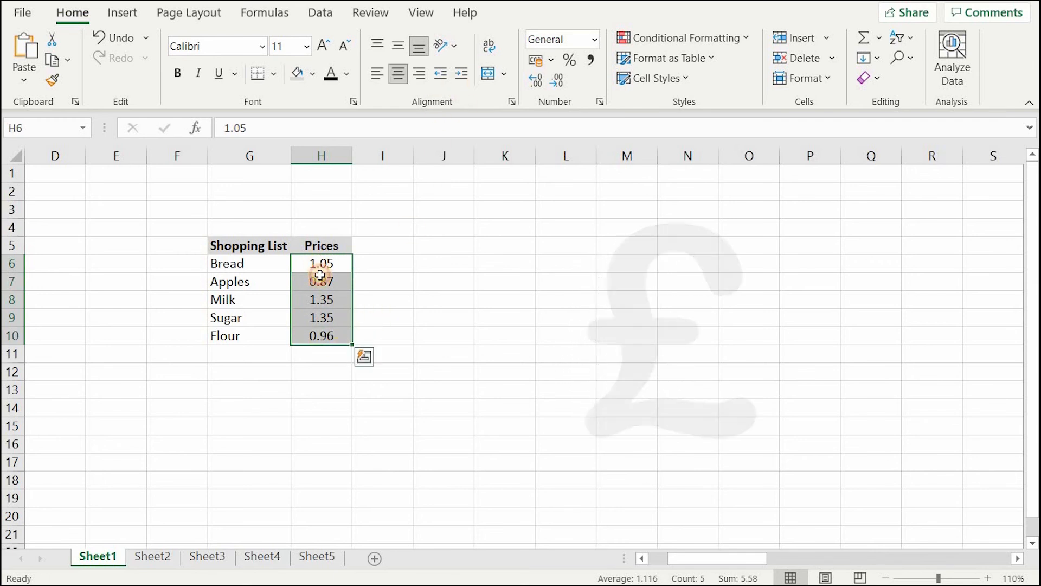
{"action": "left_click_drag", "start_coordinate": [320, 266], "coordinate": [326, 333]}
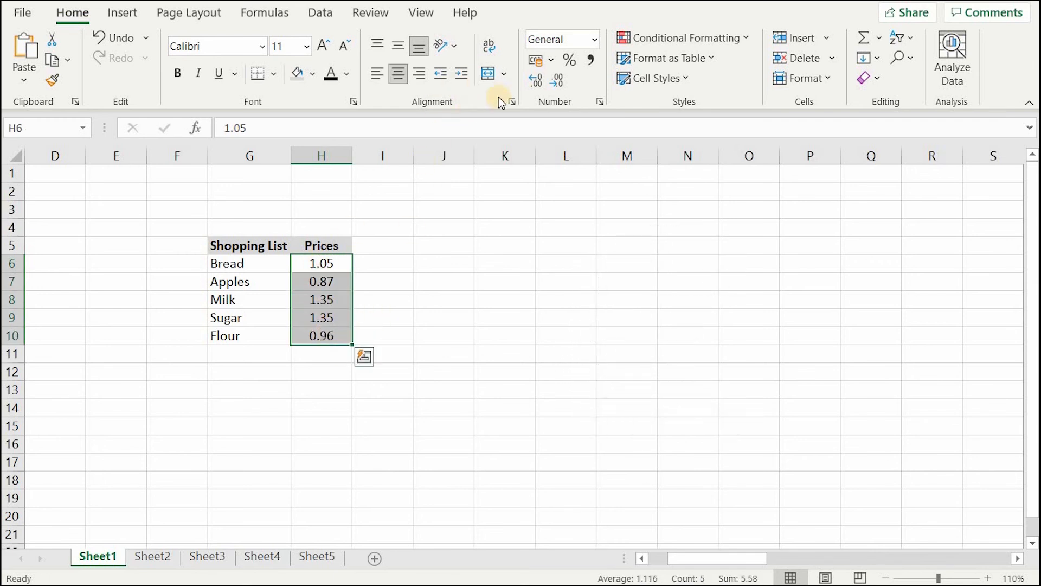
{"action": "left_click", "coordinate": [595, 40]}
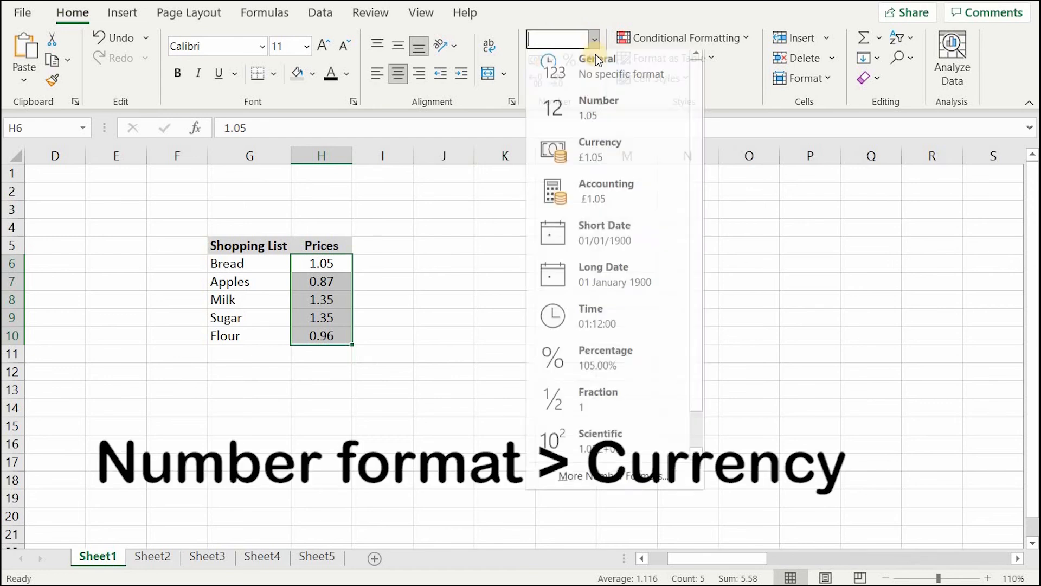
{"action": "left_click", "coordinate": [597, 153]}
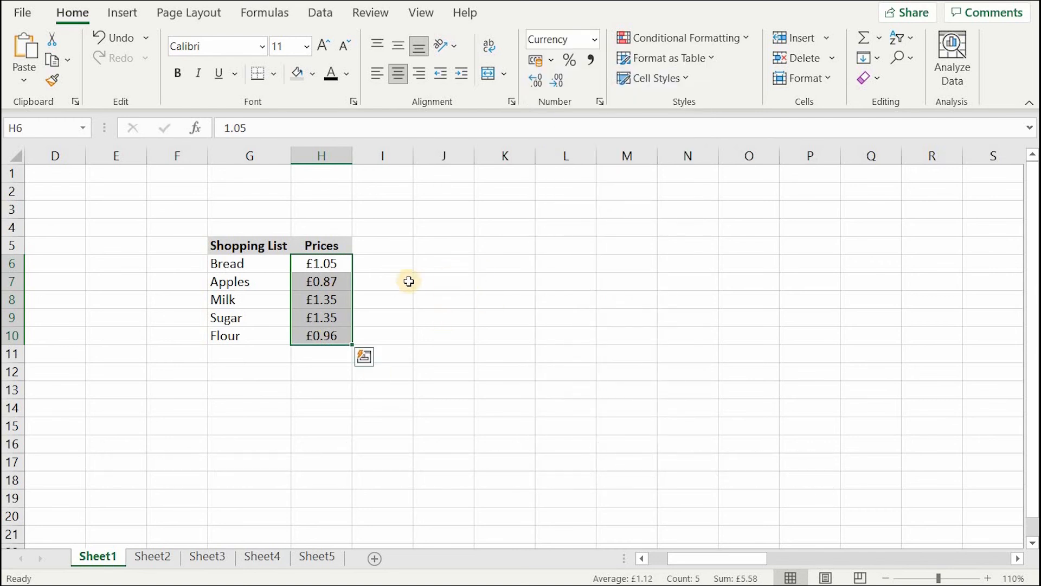
{"action": "left_click", "coordinate": [409, 301]}
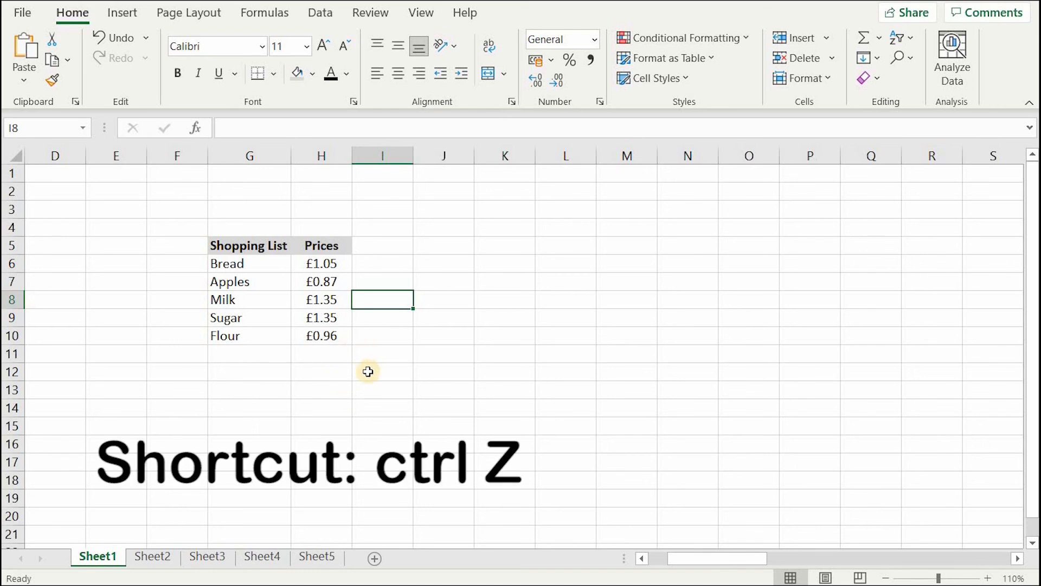
Step: Enter "peanuts" in cell G11 below Flour and undo that entry
{"action": "left_click", "coordinate": [277, 354]}
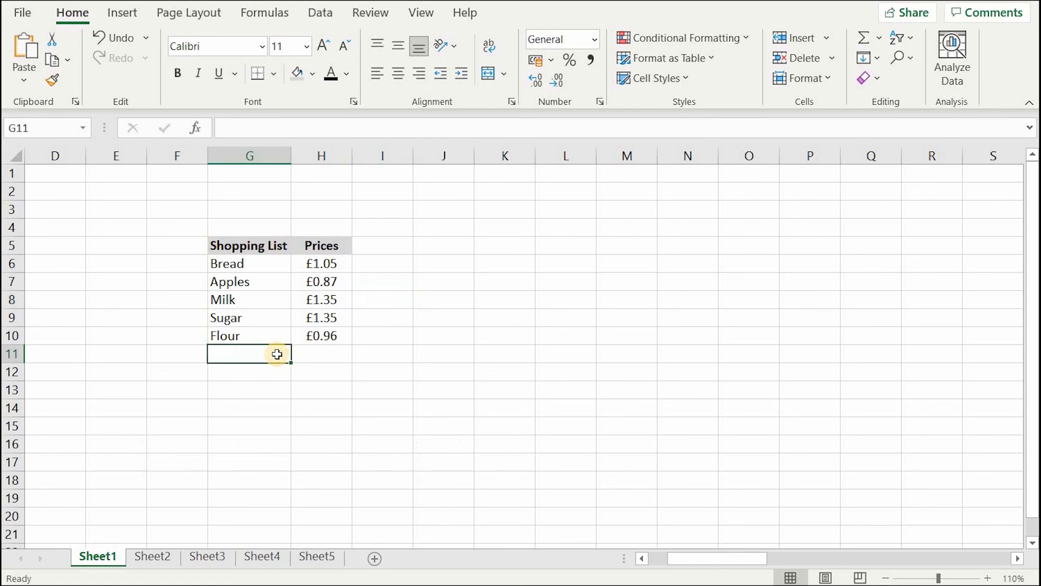
{"action": "type", "text": "pea"}
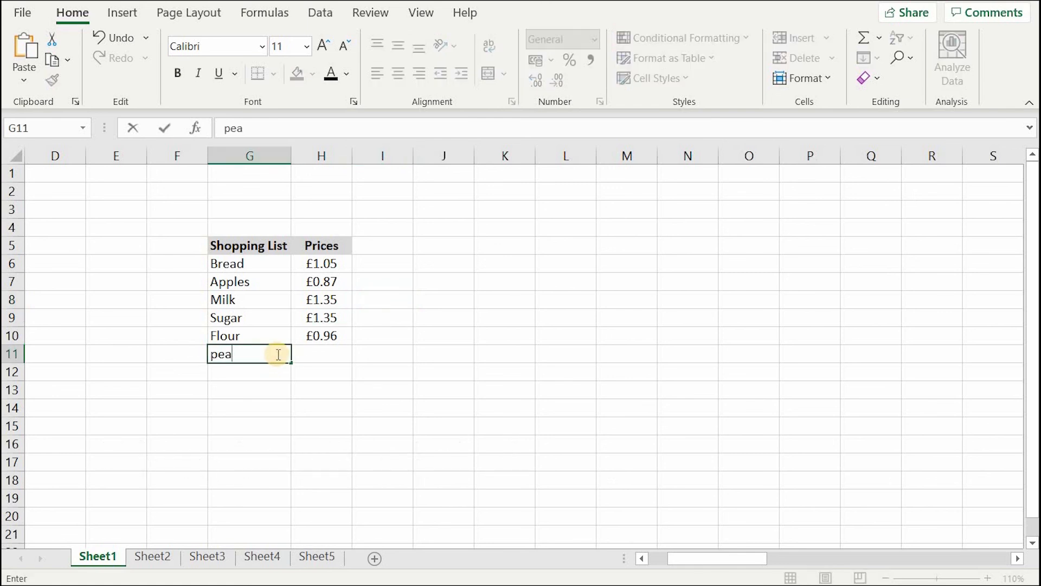
{"action": "type", "text": "nuts"}
{"action": "key", "text": "Return"}
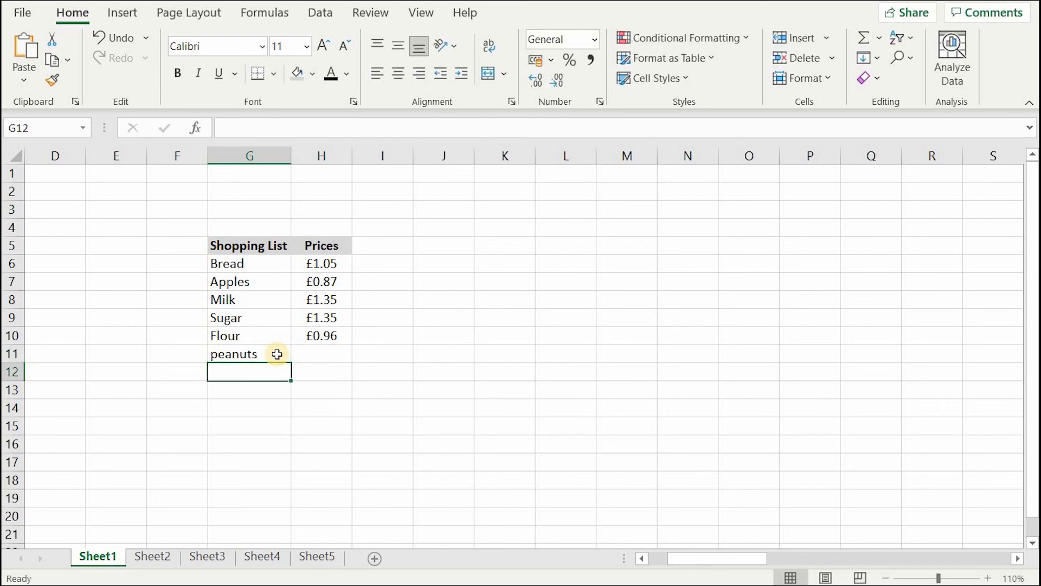
{"action": "key", "text": "ctrl+z"}
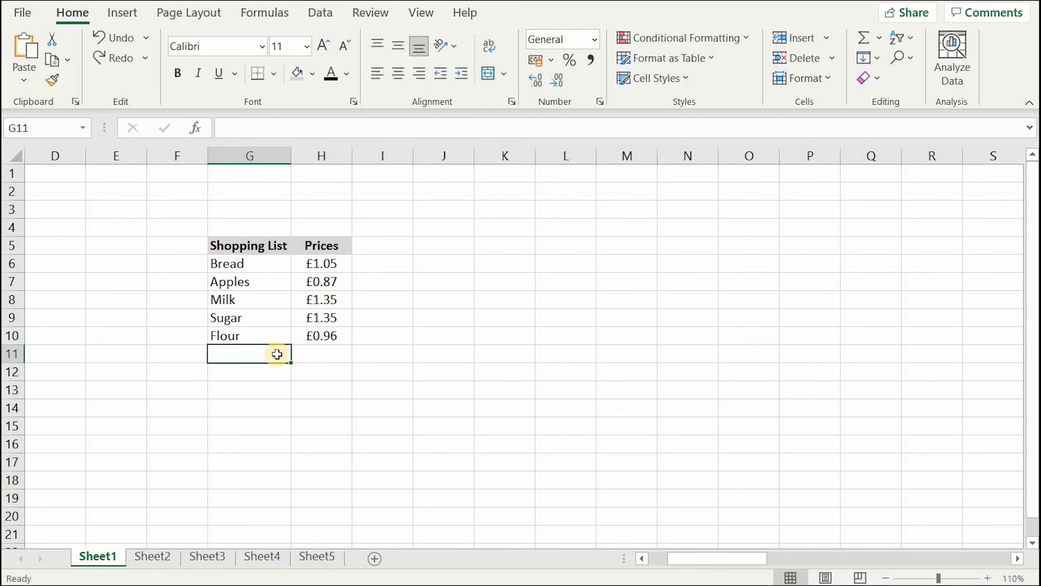